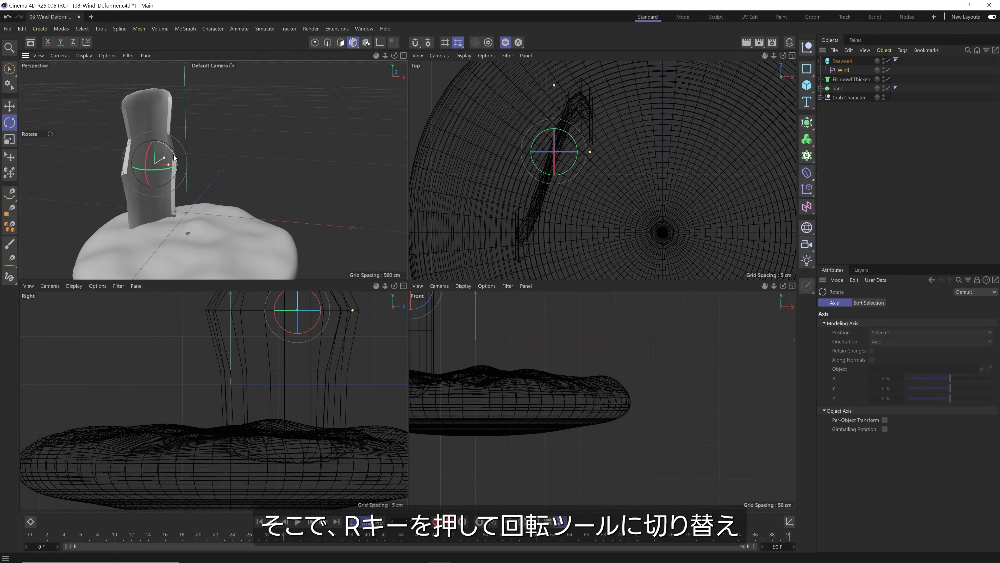
# Step: Rotate the Wind deformer under Seaweed to a bank angle (R.B) of exactly -90°
pyautogui.scroll(5, 175, 157)
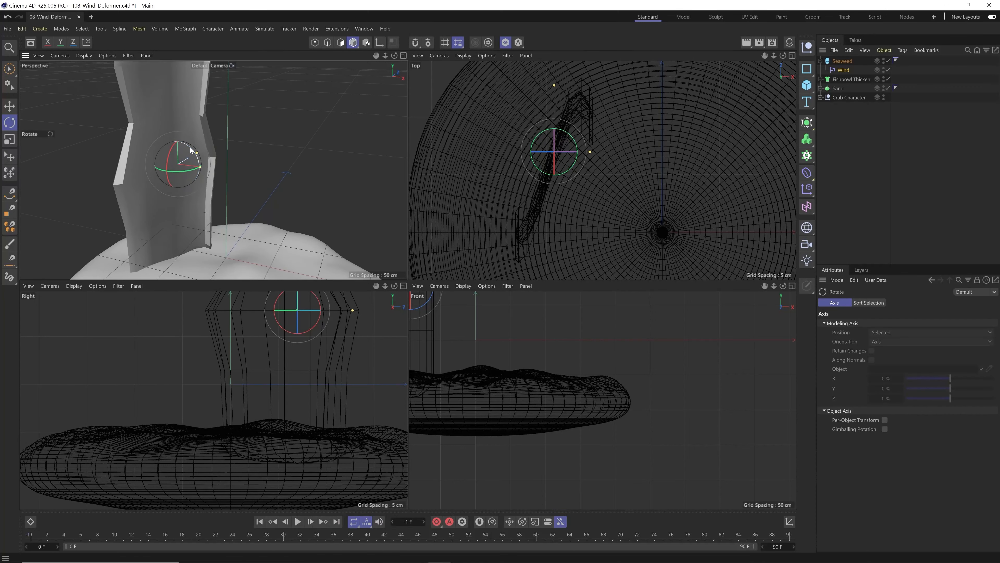
pyautogui.scroll(3, 192, 152)
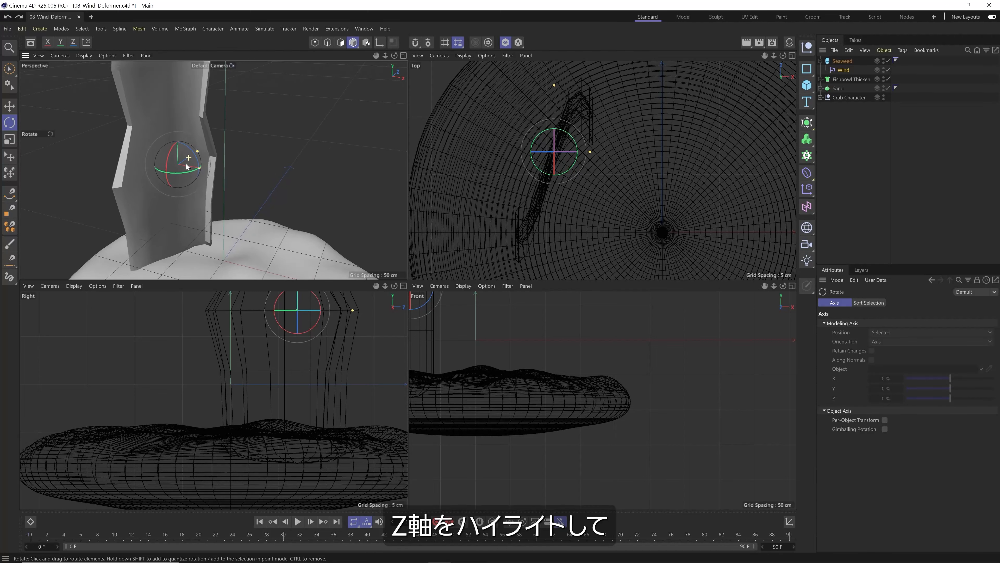
pyautogui.keyDown('shift'); pyautogui.moveTo(189, 156); pyautogui.dragTo(159, 156); pyautogui.keyUp('shift')
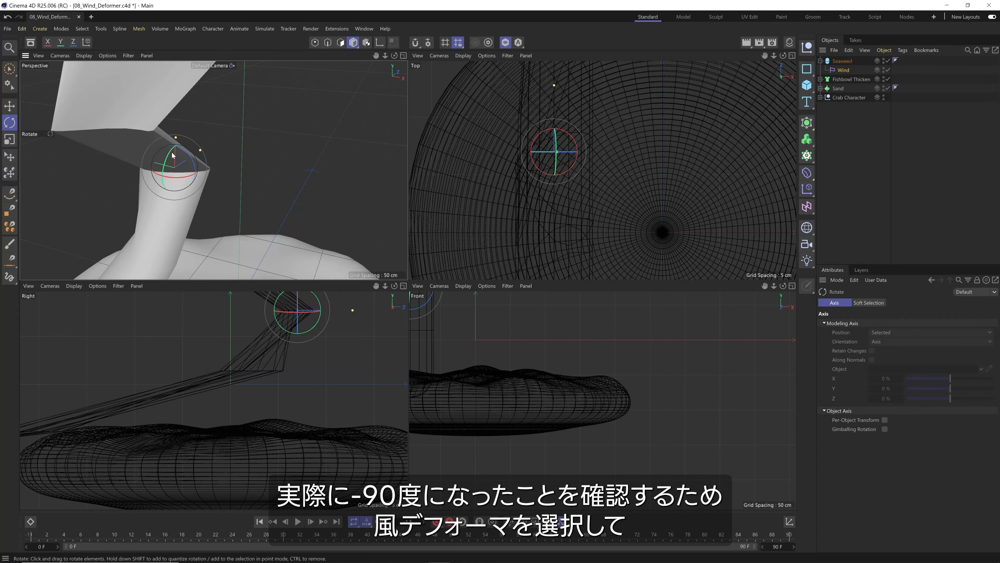
pyautogui.click(849, 72)
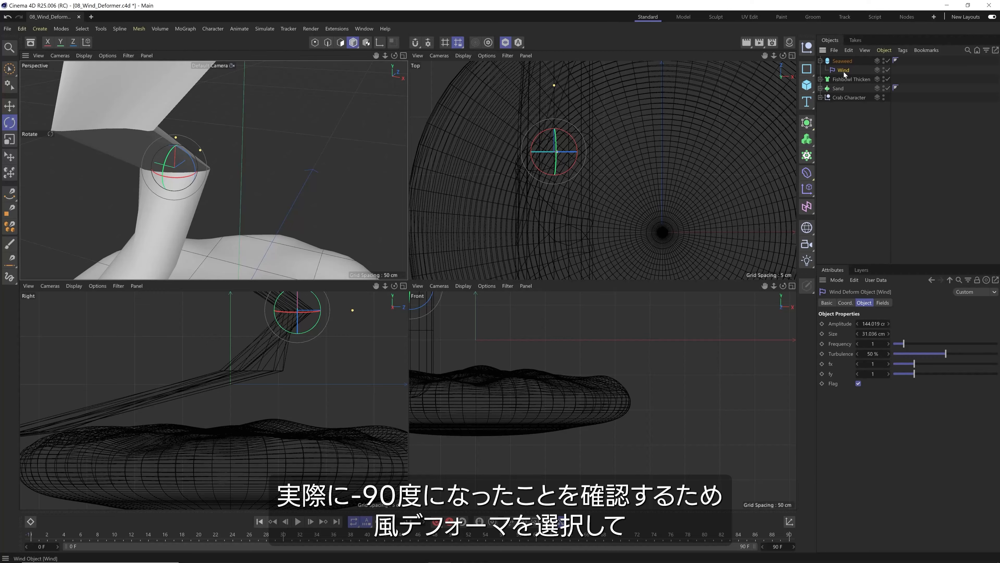
pyautogui.click(845, 303)
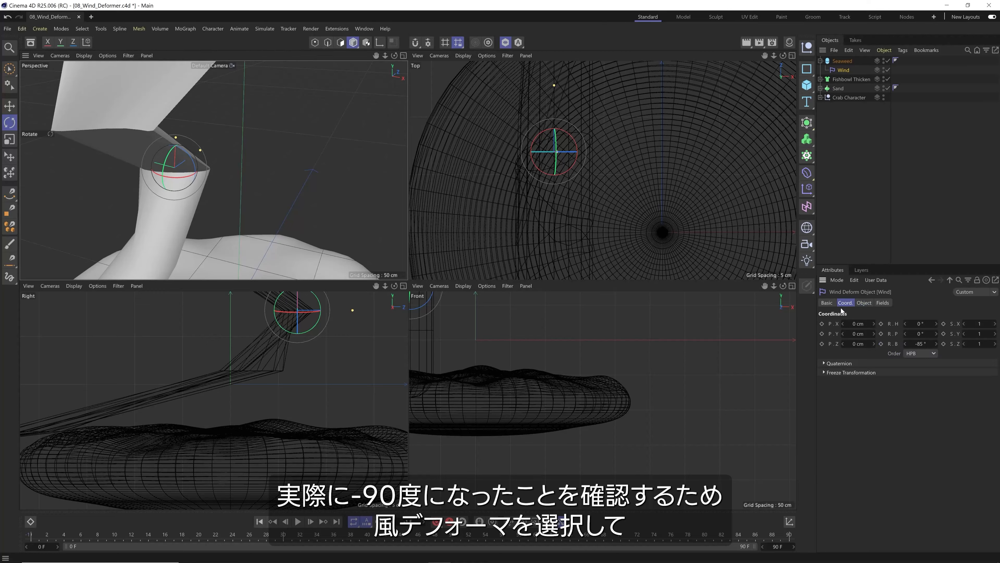
pyautogui.click(921, 344)
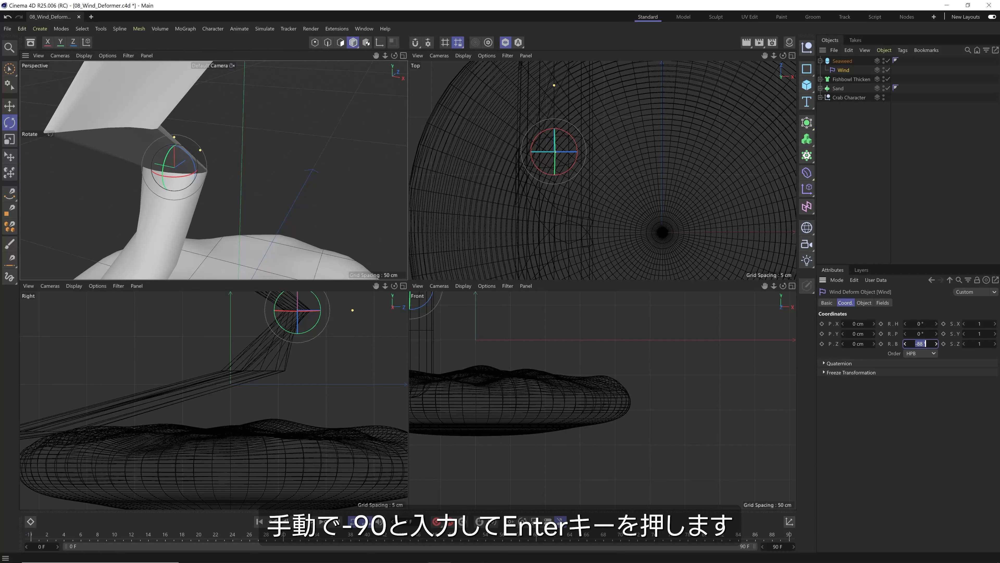
pyautogui.write('-90')
pyautogui.press('Return')
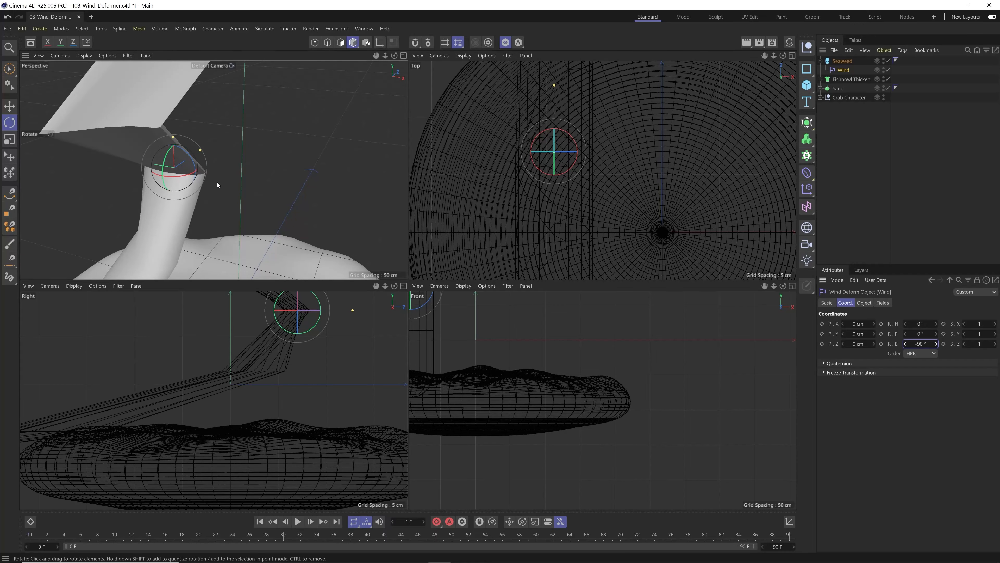
# Step: Check the seaweed's bend from several sides and rotate the Wind deformer to a heading (R.H) of -90°
pyautogui.click(216, 205)
pyautogui.keyDown('alt'); pyautogui.moveTo(206, 193); pyautogui.dragTo(143, 213, button='right'); pyautogui.keyUp('alt')
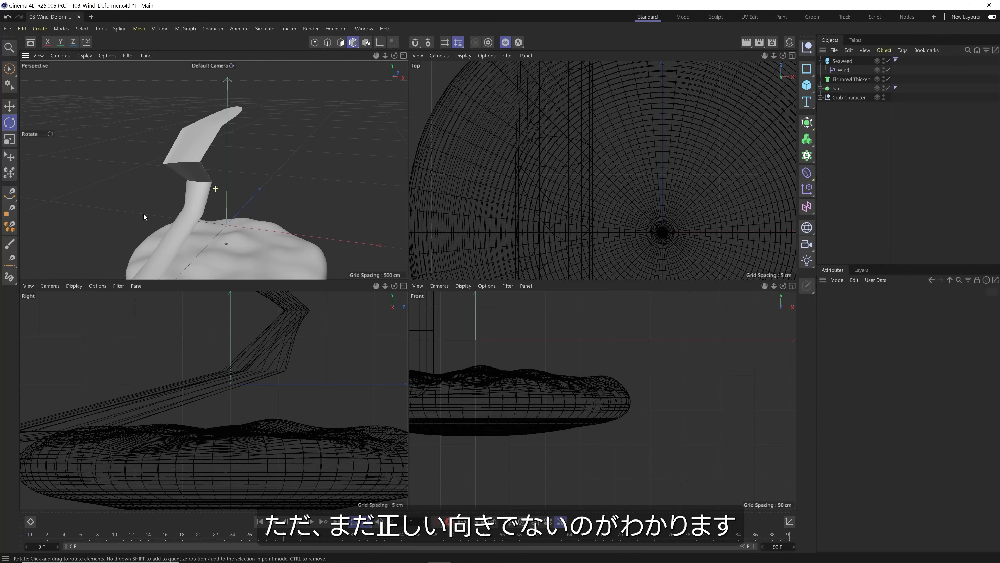
pyautogui.keyDown('alt'); pyautogui.moveTo(209, 207); pyautogui.dragTo(138, 209); pyautogui.keyUp('alt')
pyautogui.keyDown('alt'); pyautogui.moveTo(244, 187); pyautogui.dragTo(300, 100); pyautogui.keyUp('alt')
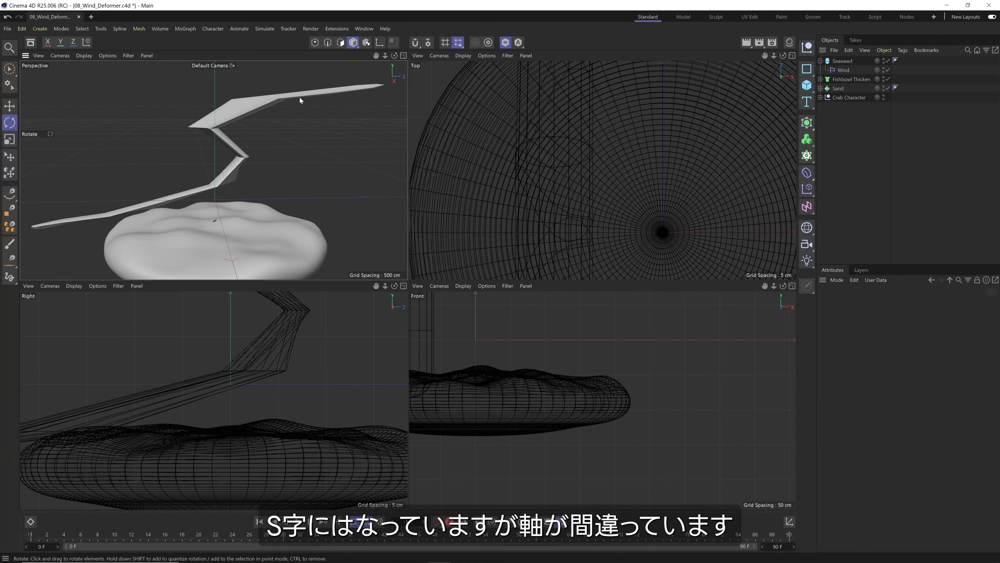
pyautogui.moveTo(202, 183)
pyautogui.keyDown('alt'); pyautogui.mouseDown()
pyautogui.moveTo(315, 185)
pyautogui.moveTo(209, 180)
pyautogui.mouseUp(); pyautogui.keyUp('alt')
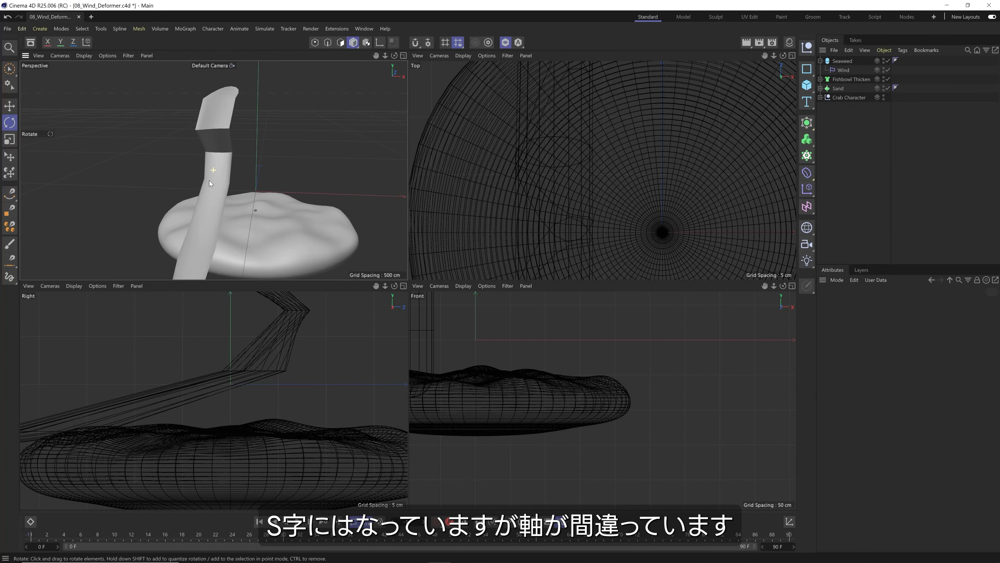
pyautogui.click(223, 189)
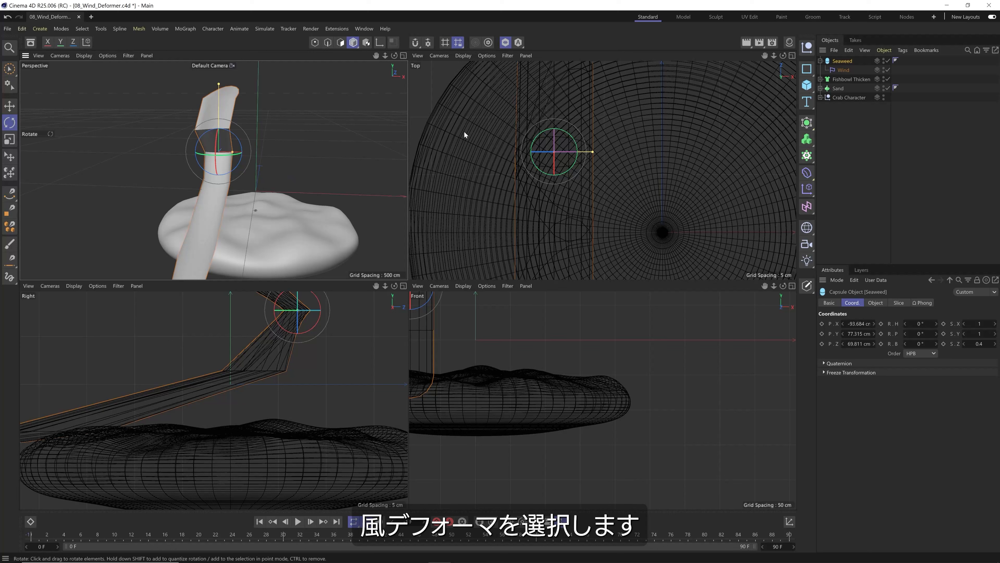
pyautogui.click(841, 71)
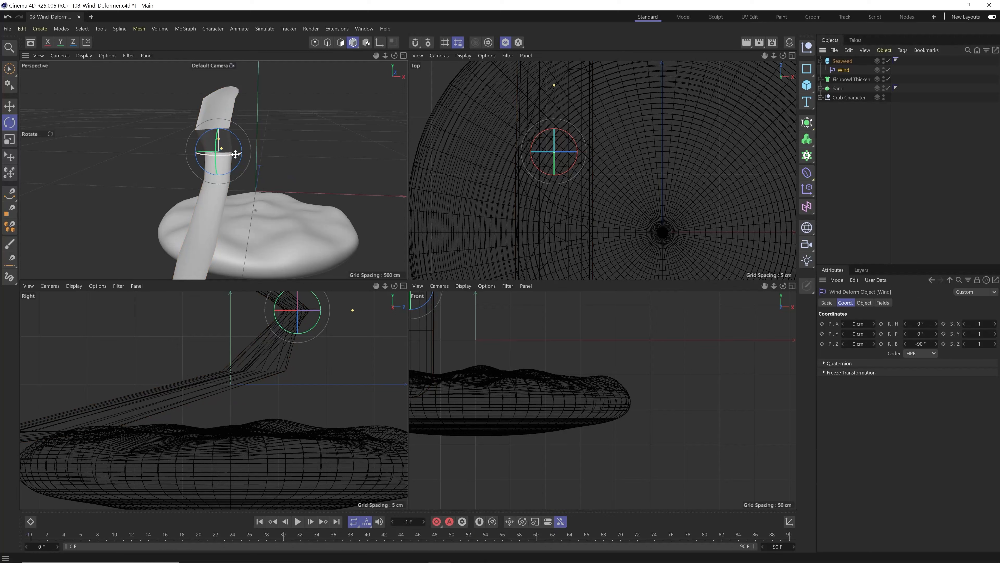
pyautogui.moveTo(236, 154); pyautogui.dragTo(133, 138)
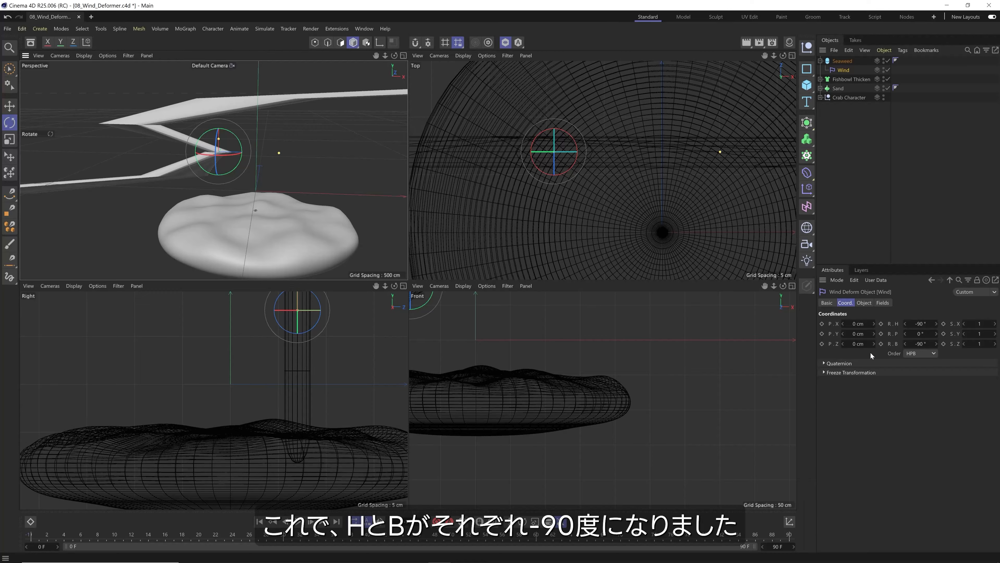
# Step: Lower the Wind deformer's amplitude to about 25 cm and show the perspective view in Gouraud shading with lines
pyautogui.moveTo(279, 152); pyautogui.dragTo(215, 137)
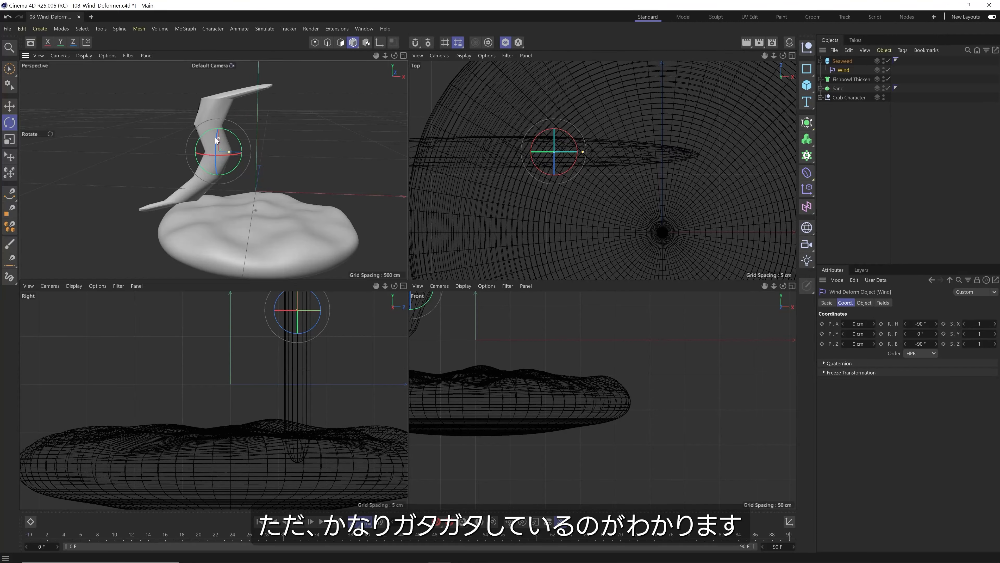
pyautogui.press('n')
pyautogui.press('b')
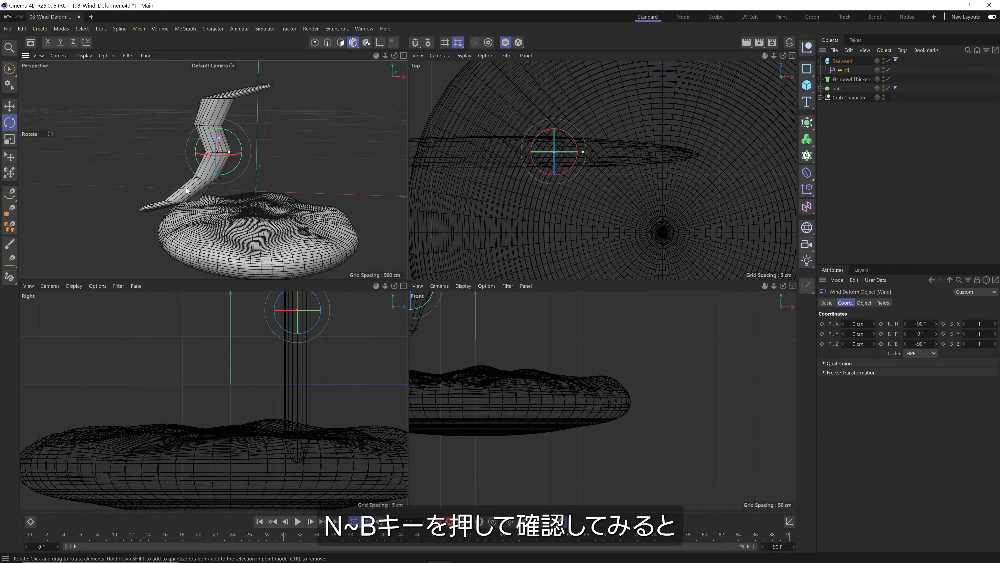
pyautogui.keyDown('alt'); pyautogui.moveTo(490, 345); pyautogui.dragTo(618, 423, button='middle'); pyautogui.keyUp('alt')
pyautogui.keyDown('alt'); pyautogui.moveTo(606, 400); pyautogui.dragTo(569, 408, button='right'); pyautogui.keyUp('alt')
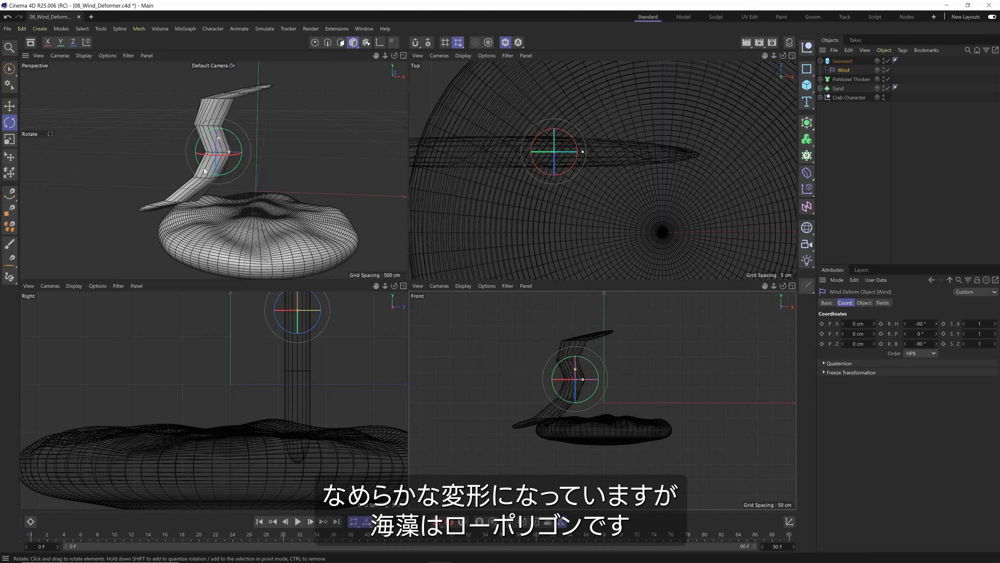
# Step: Set the Seaweed capsule to 25 height segments and 9 cap segments, and restore Gouraud shading without lines
pyautogui.click(833, 63)
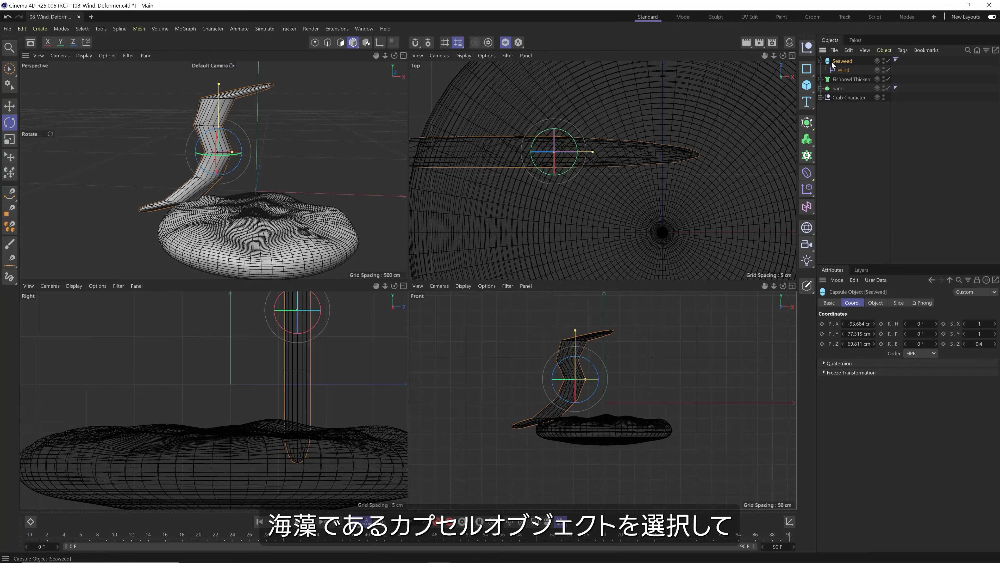
pyautogui.click(876, 303)
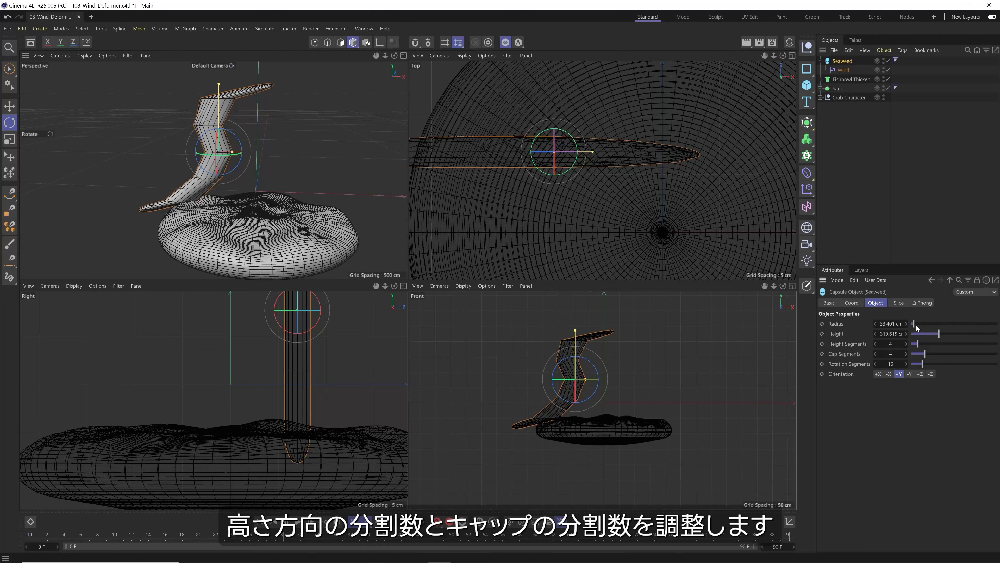
pyautogui.moveTo(922, 347)
pyautogui.mouseDown()
pyautogui.moveTo(948, 346)
pyautogui.moveTo(933, 354)
pyautogui.mouseUp()
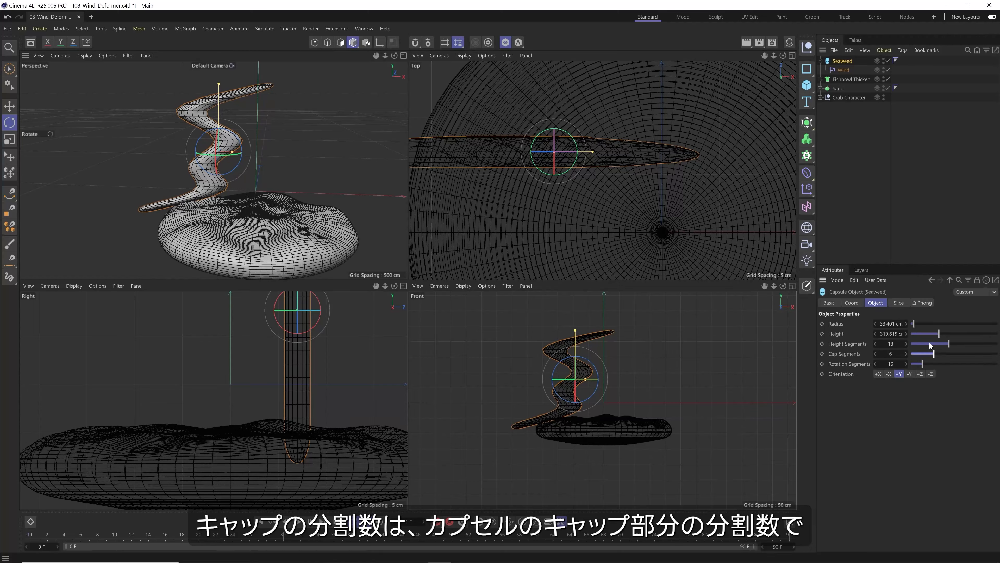
pyautogui.moveTo(948, 346); pyautogui.dragTo(964, 346)
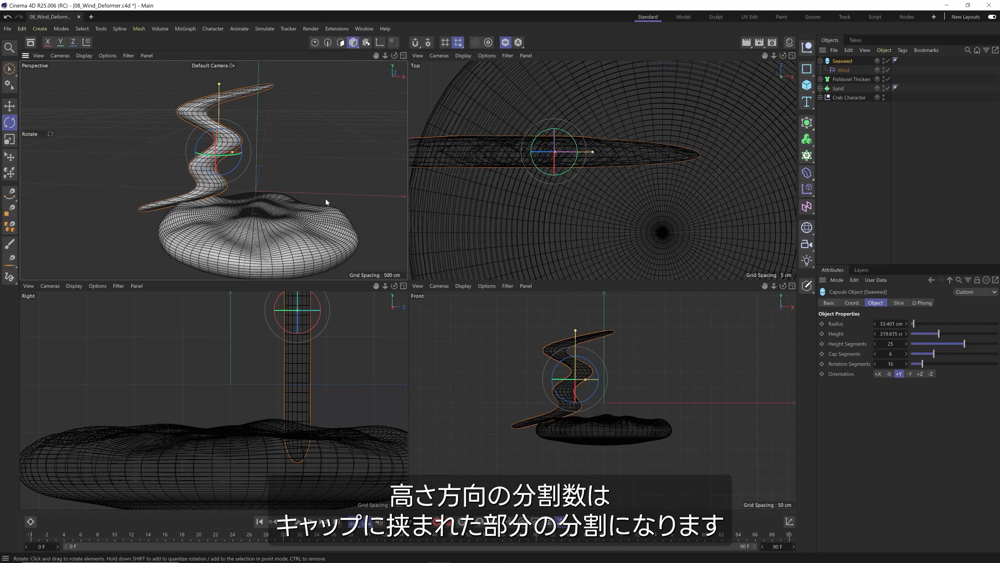
pyautogui.moveTo(939, 357); pyautogui.dragTo(948, 354)
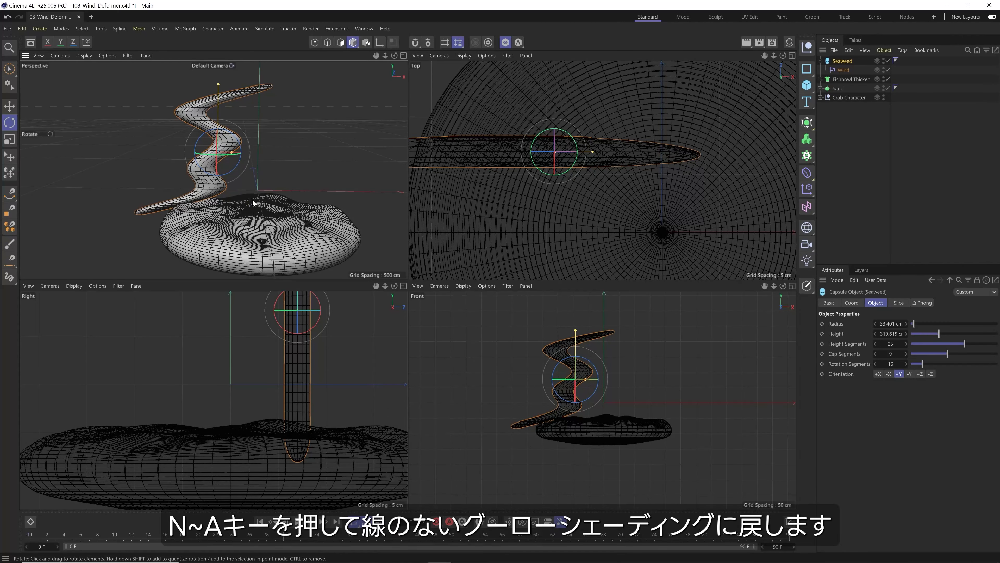
pyautogui.press('n')
pyautogui.press('a')
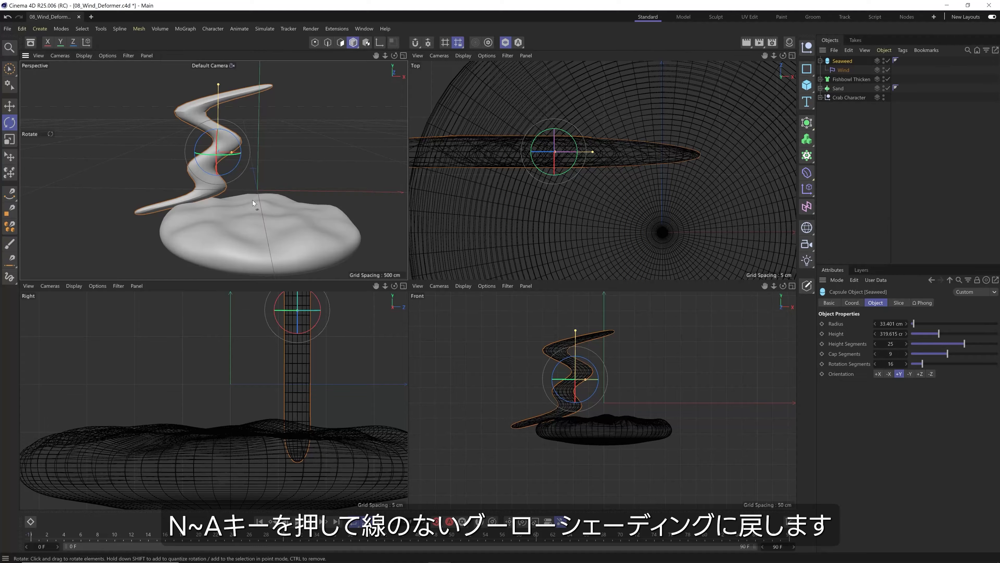
# Step: Maximize the perspective view and reduce the Wind deformer's amplitude to about 6.5 cm with its viewport handle
pyautogui.click(403, 55)
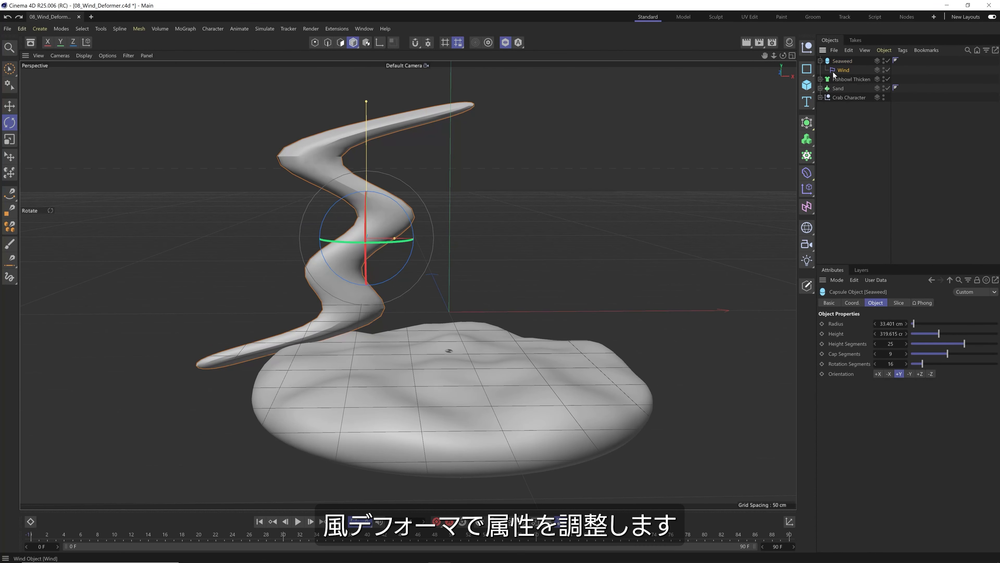
pyautogui.click(844, 69)
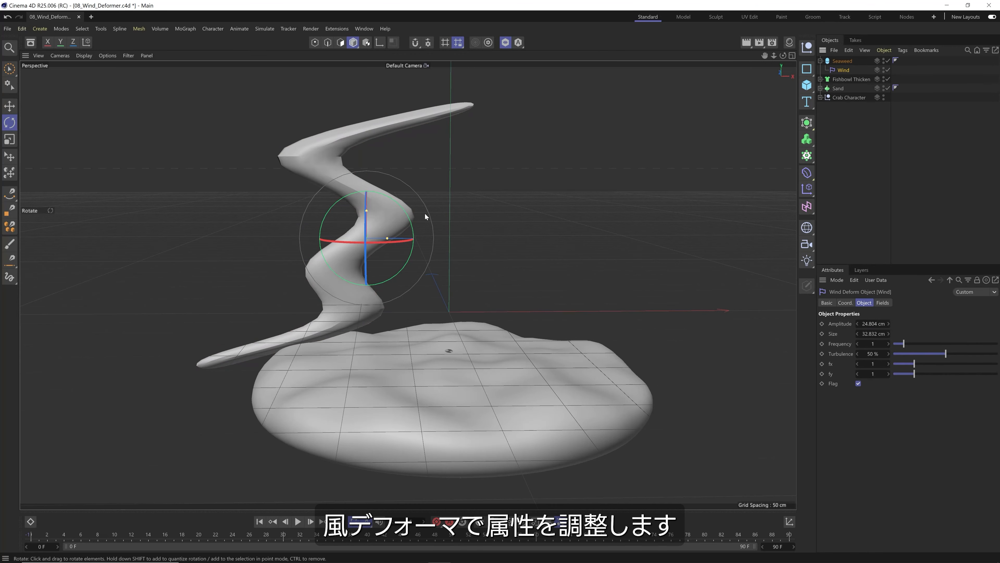
pyautogui.press('e')
pyautogui.moveTo(388, 239); pyautogui.dragTo(373, 239)
pyautogui.click(844, 70)
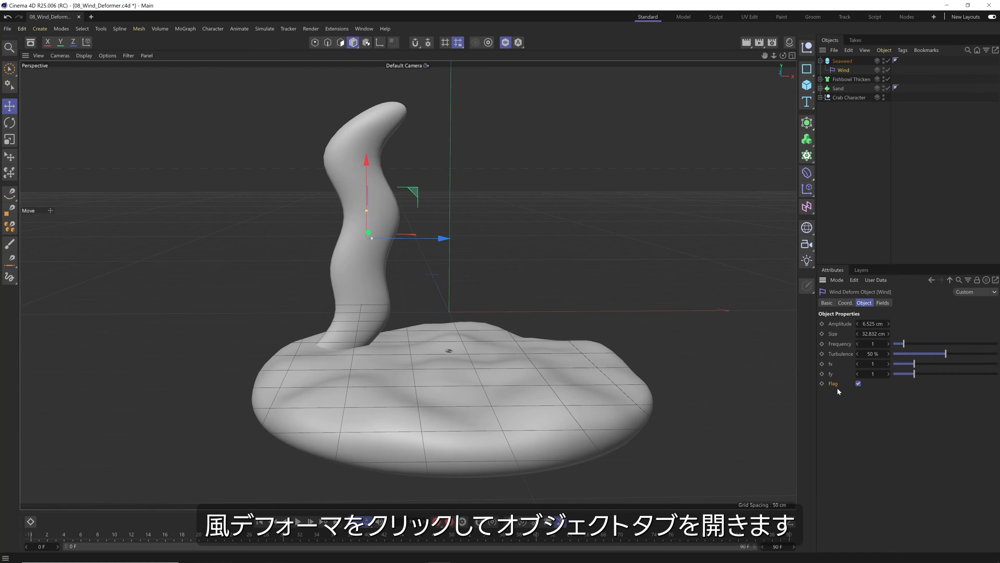
# Step: Compare the Wind deformer with Flag off and on, and move it down to the seaweed's base with Flag enabled
pyautogui.click(858, 383)
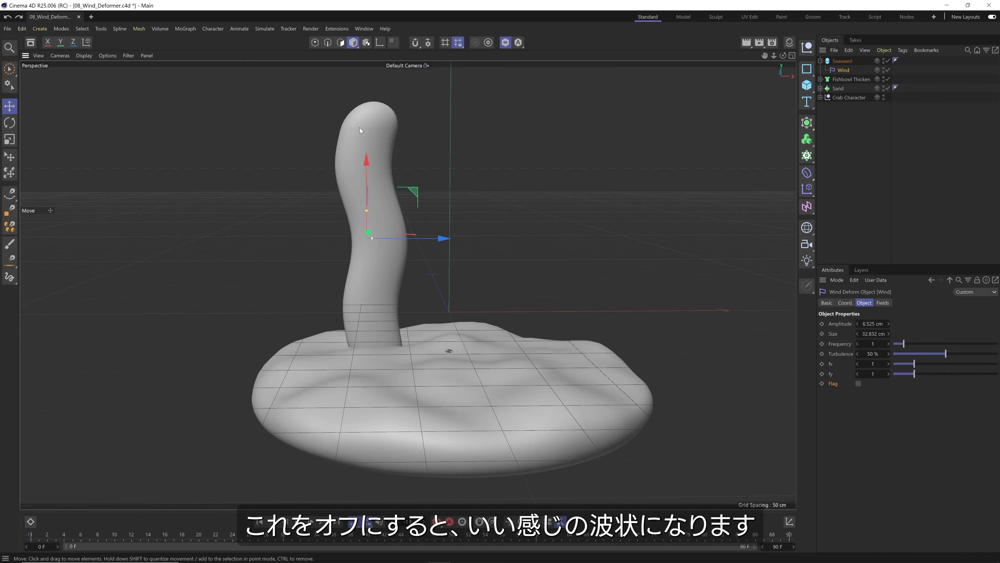
pyautogui.click(858, 383)
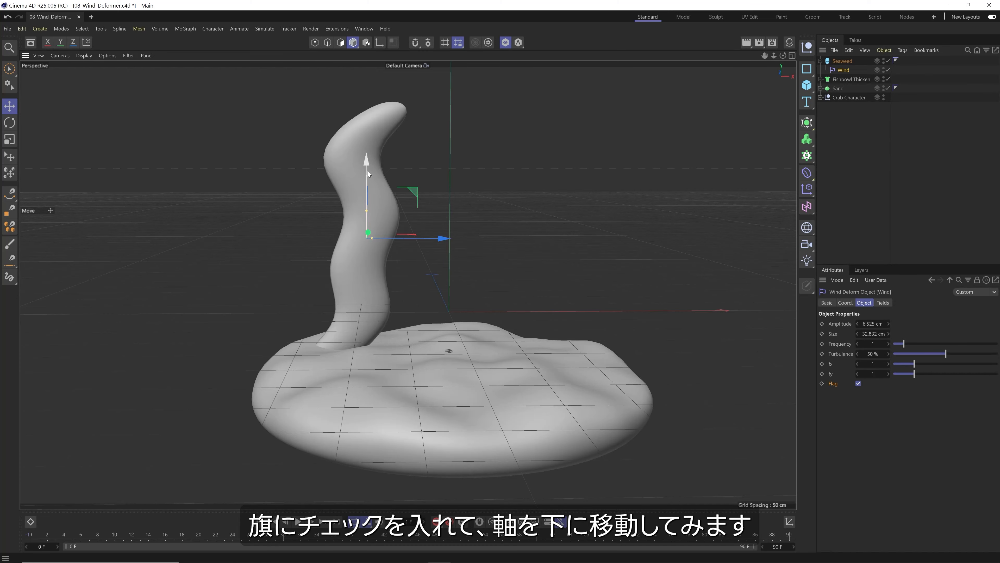
pyautogui.moveTo(369, 175); pyautogui.dragTo(369, 302)
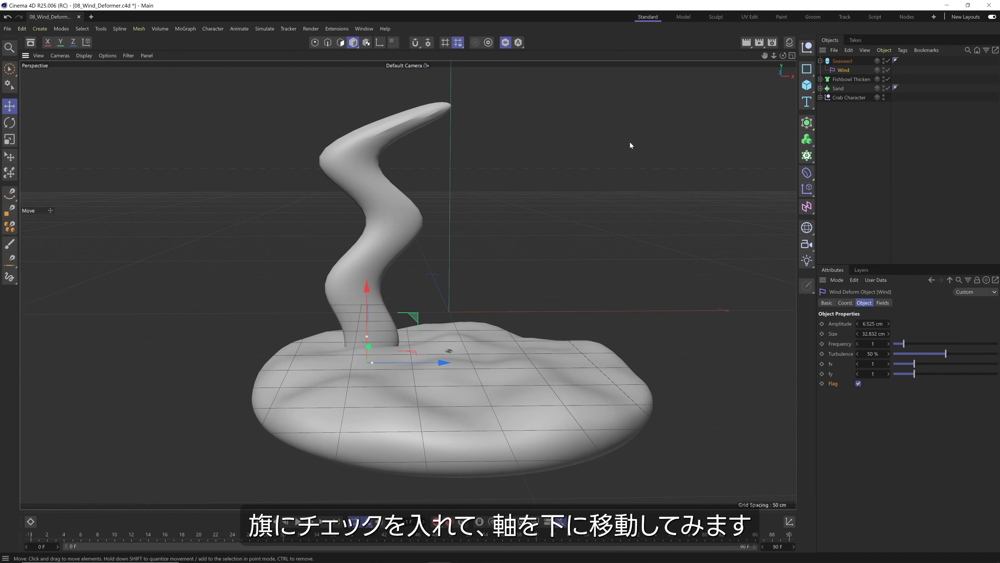
# Step: In the four-view layout, nudge the Wind deformer slightly lower in the front view and compare Flag off and on, leaving it enabled
pyautogui.click(791, 56)
pyautogui.scroll(2, 588, 420)
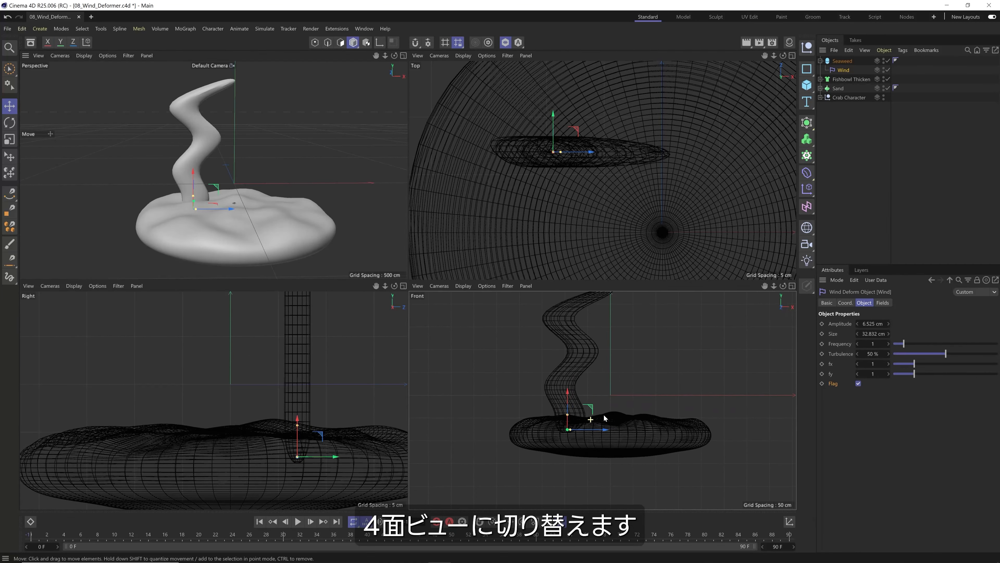
pyautogui.keyDown('alt'); pyautogui.moveTo(602, 412); pyautogui.dragTo(596, 441, button='middle'); pyautogui.keyUp('alt')
pyautogui.scroll(1, 599, 426)
pyautogui.moveTo(556, 429); pyautogui.dragTo(557, 433)
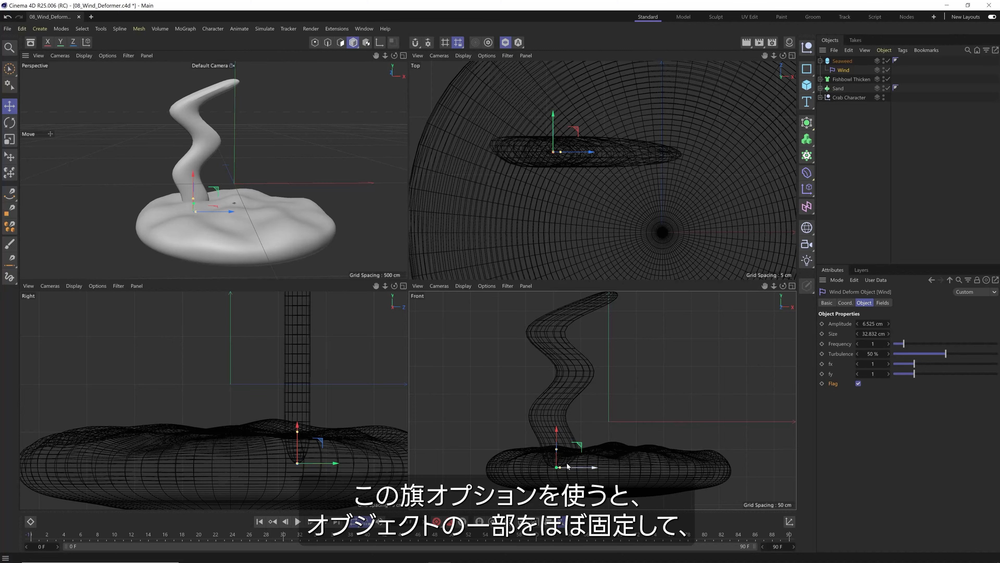
pyautogui.moveTo(560, 467); pyautogui.dragTo(564, 467)
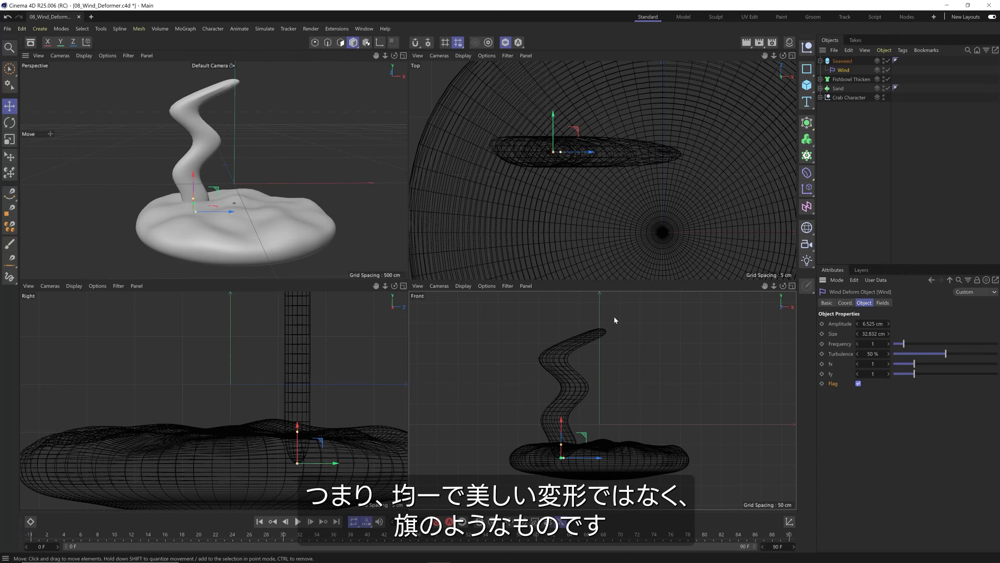
pyautogui.click(859, 383)
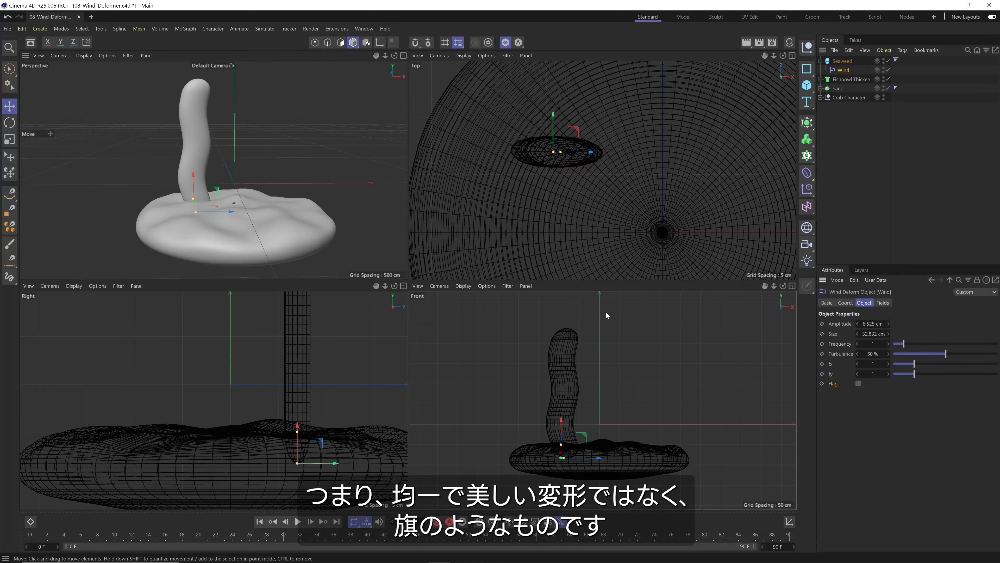
pyautogui.click(859, 383)
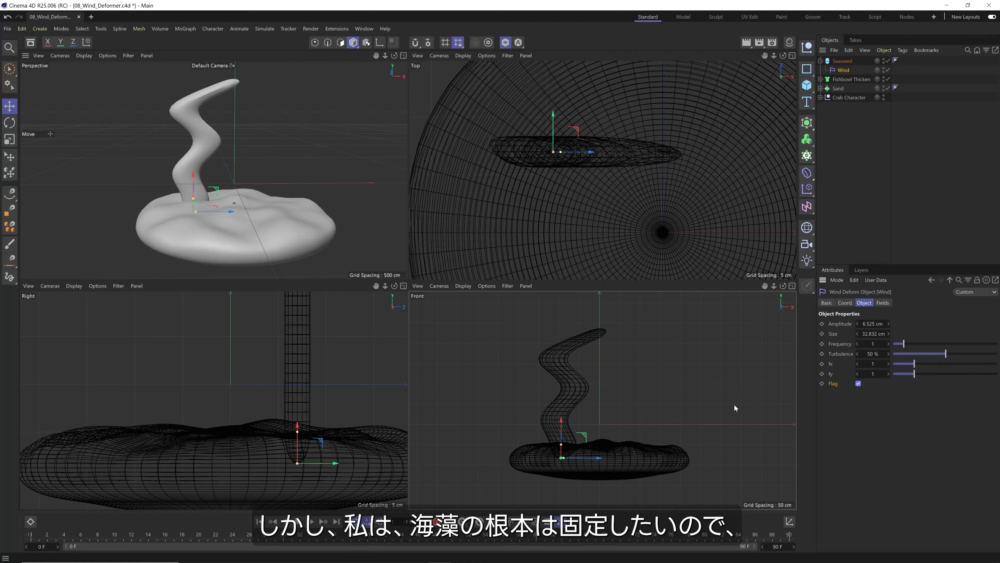
pyautogui.moveTo(572, 431); pyautogui.dragTo(573, 432)
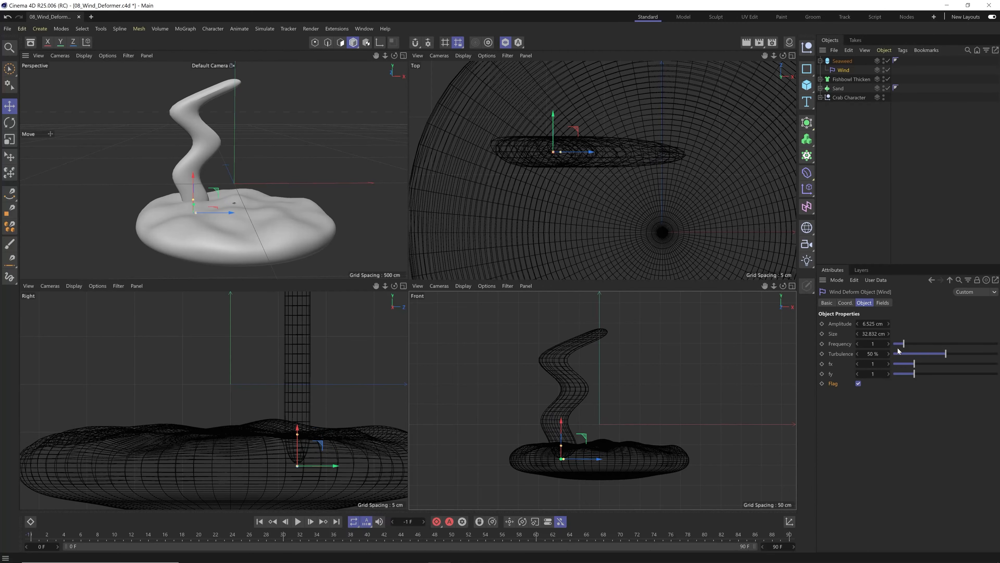
# Step: Set the Wind deformer's size to 20 cm to tighten the waves along the seaweed
pyautogui.moveTo(875, 333)
pyautogui.mouseDown()
pyautogui.moveTo(870, 324)
pyautogui.moveTo(862, 335)
pyautogui.mouseUp()
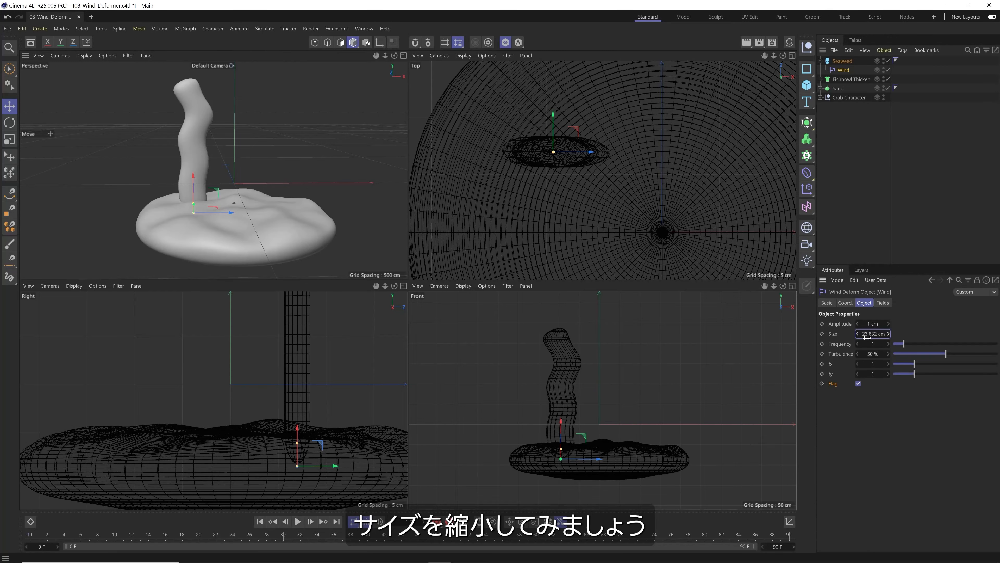
pyautogui.click(866, 338)
pyautogui.write('20')
pyautogui.press('Return')
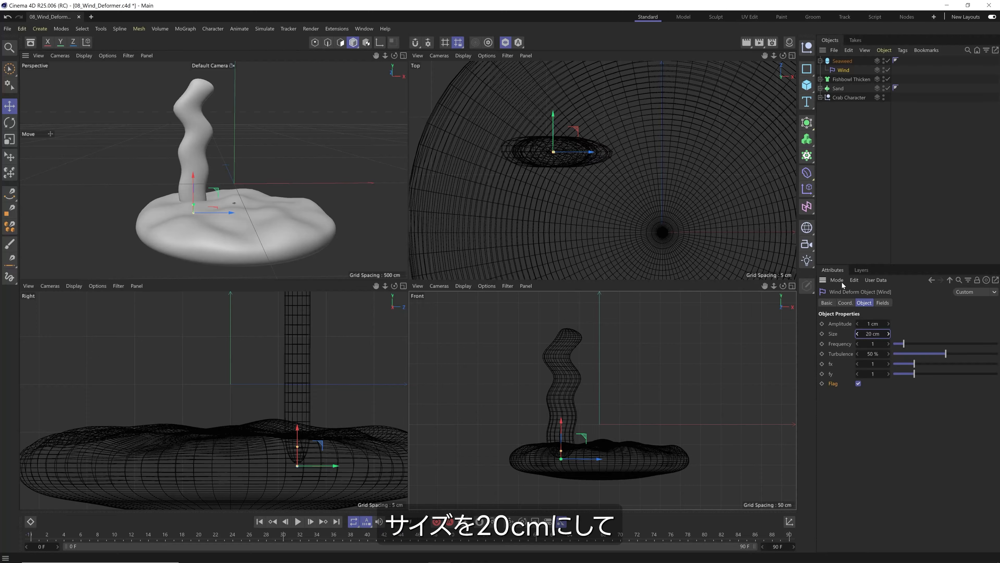
# Step: Try an amplitude of 0.5 cm on the Wind deformer, and settle on 0.4 cm
pyautogui.click(873, 325)
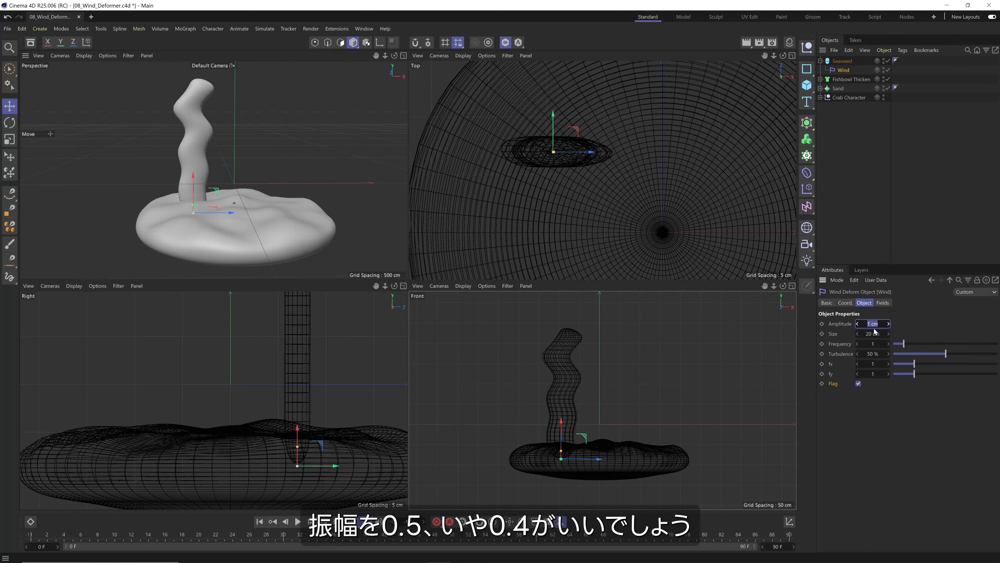
pyautogui.write('0.5')
pyautogui.press('Return')
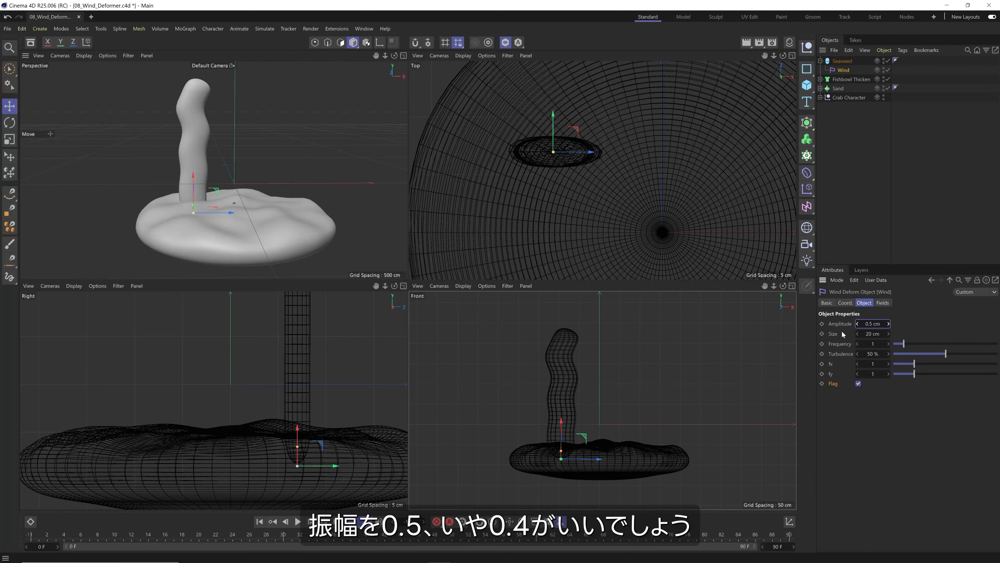
pyautogui.click(873, 324)
pyautogui.write('0.4')
pyautogui.press('Return')
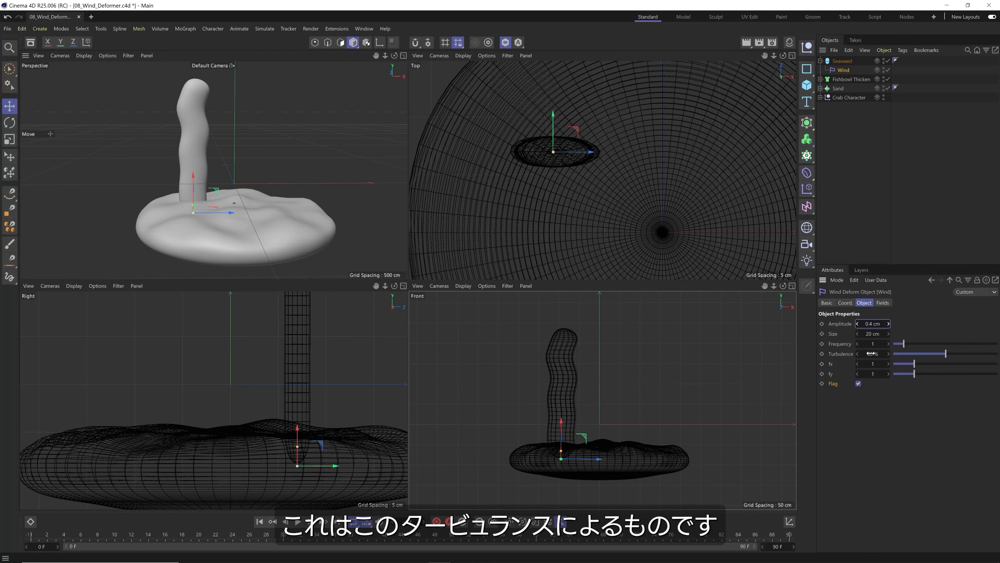
# Step: Set the Wind deformer's turbulence to 0 % and play the animation in the maximized perspective view
pyautogui.moveTo(944, 353); pyautogui.dragTo(891, 355)
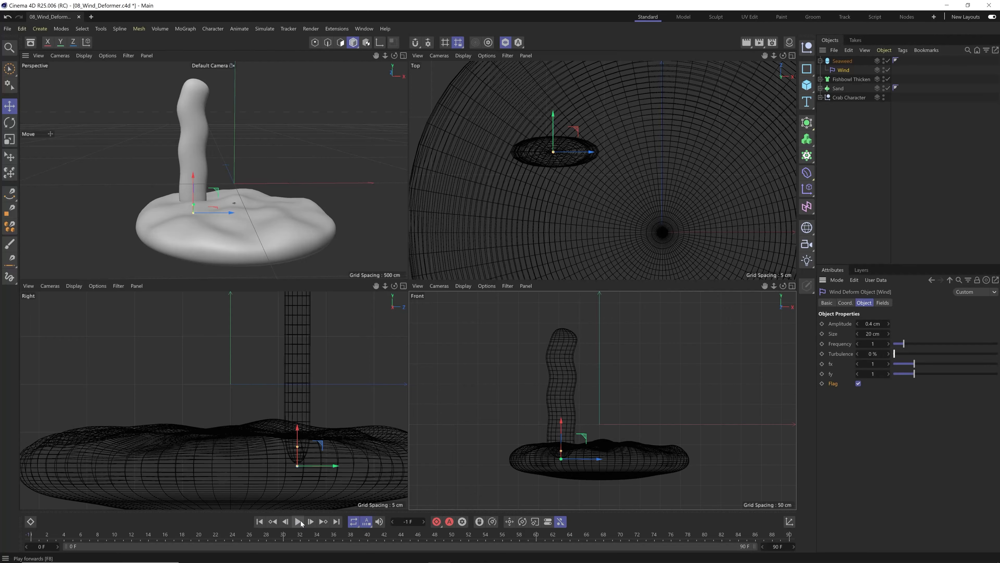
pyautogui.click(298, 521)
pyautogui.click(263, 55)
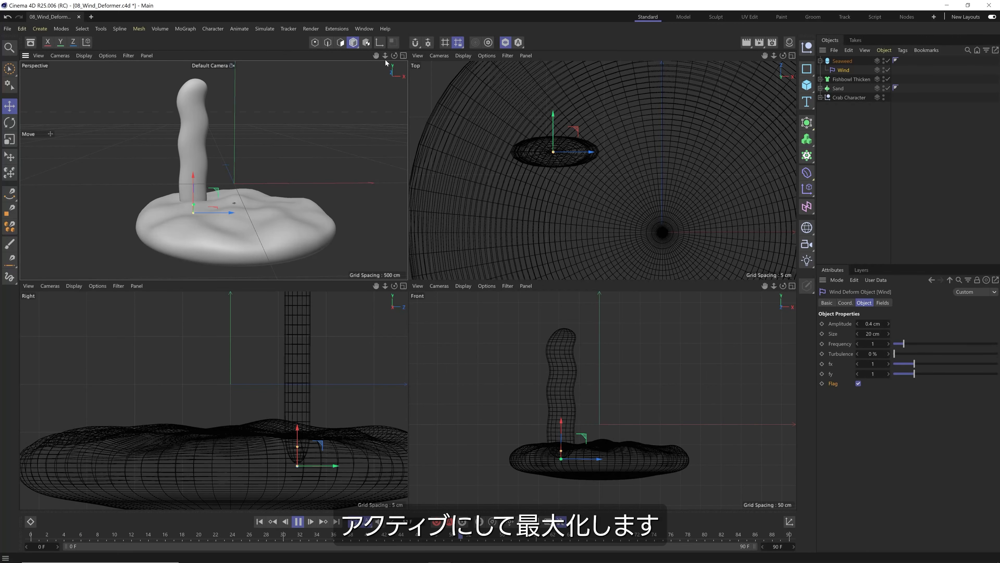
pyautogui.click(403, 56)
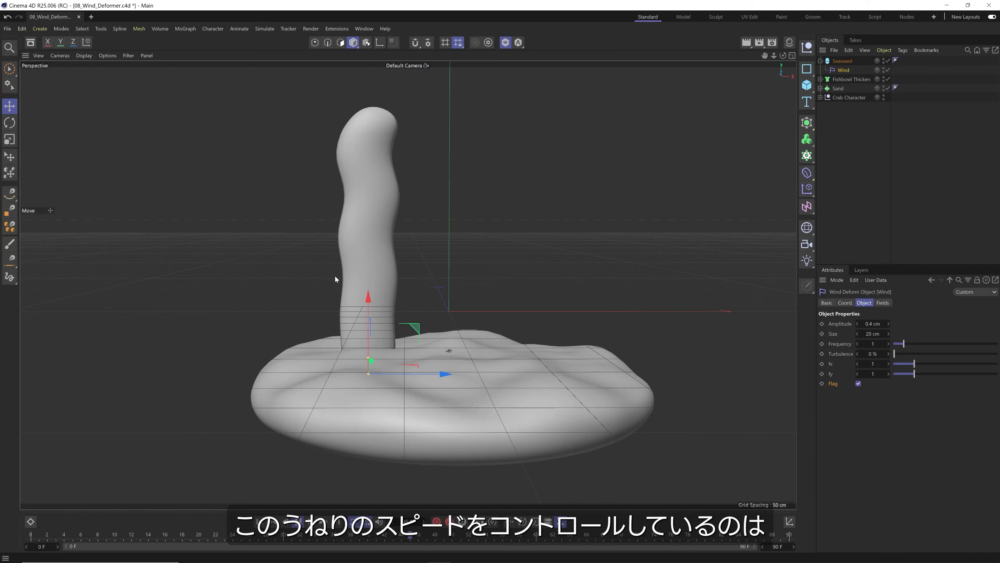
# Step: Try the Wind deformer's frequency at its slider maximum of 10, and set it to 10/3
pyautogui.moveTo(903, 343); pyautogui.dragTo(997, 345)
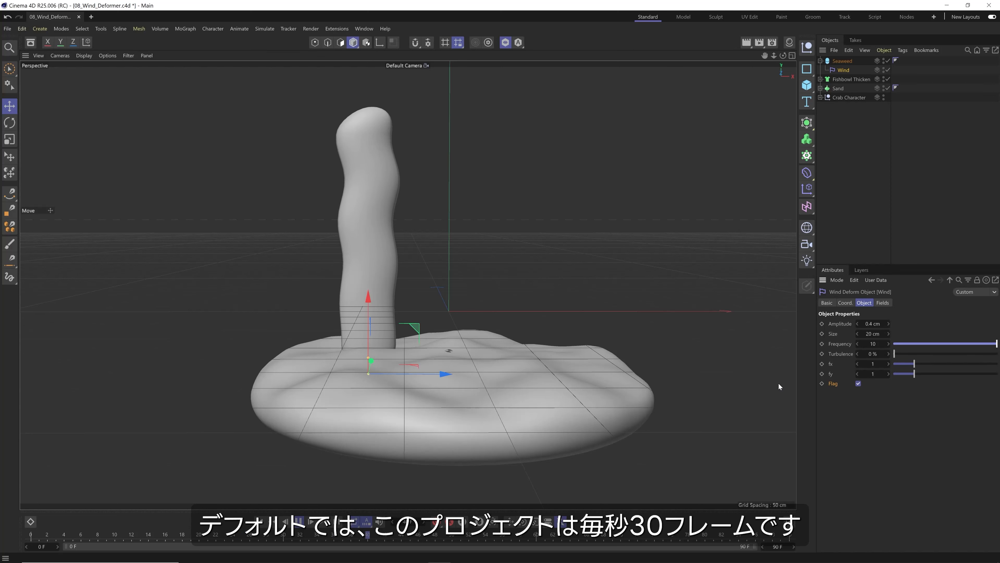
pyautogui.doubleClick(877, 344)
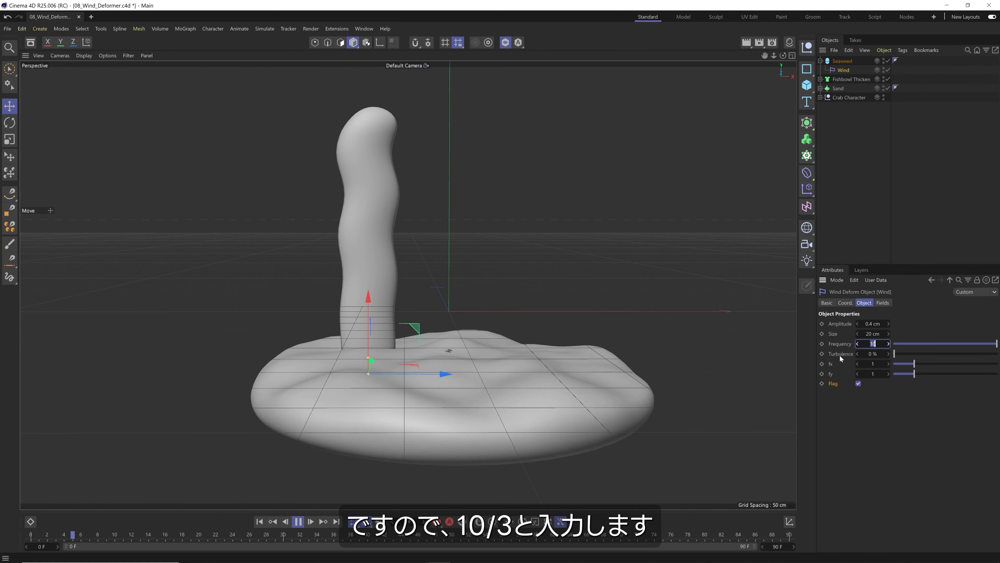
pyautogui.write('10/')
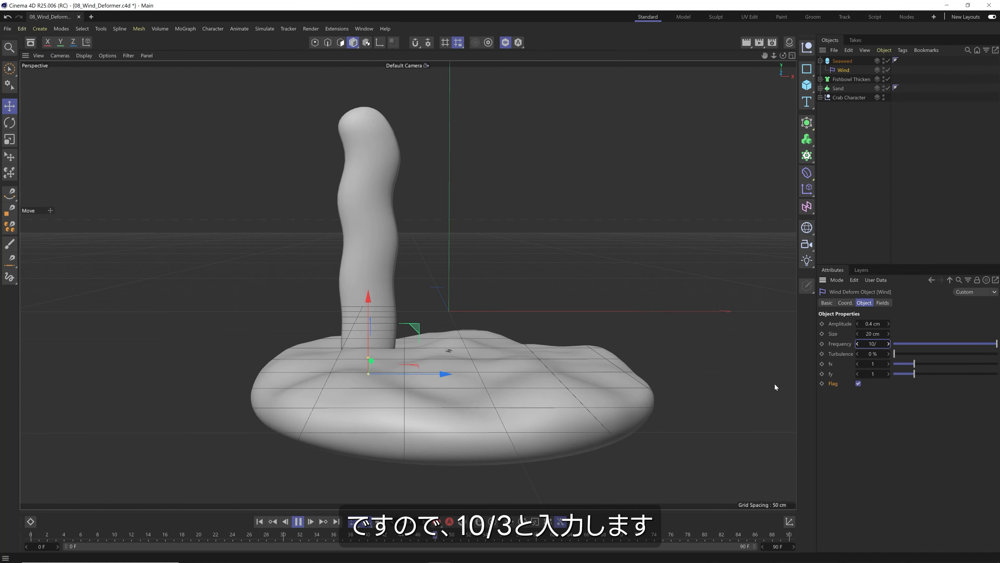
pyautogui.write('3')
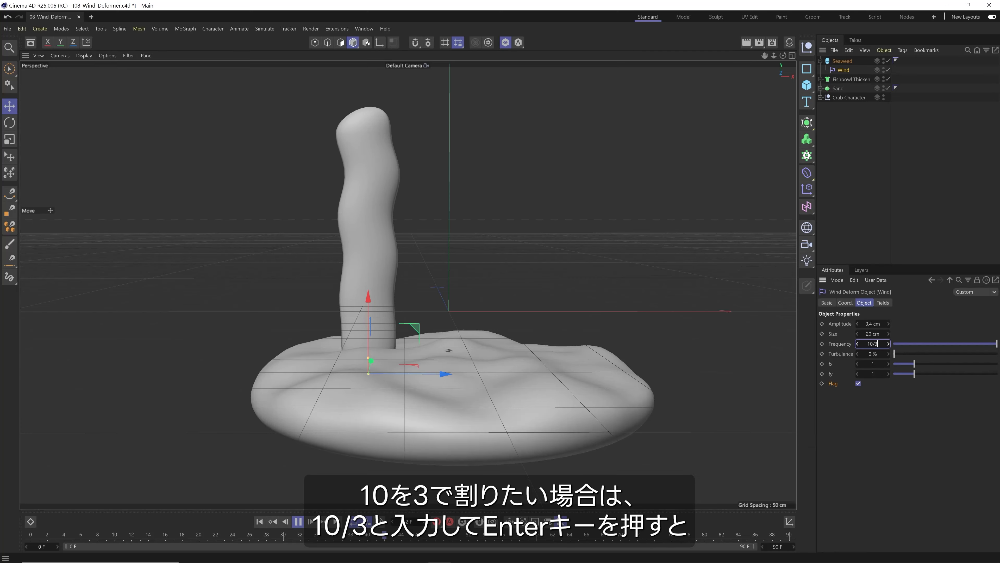
pyautogui.press('Return')
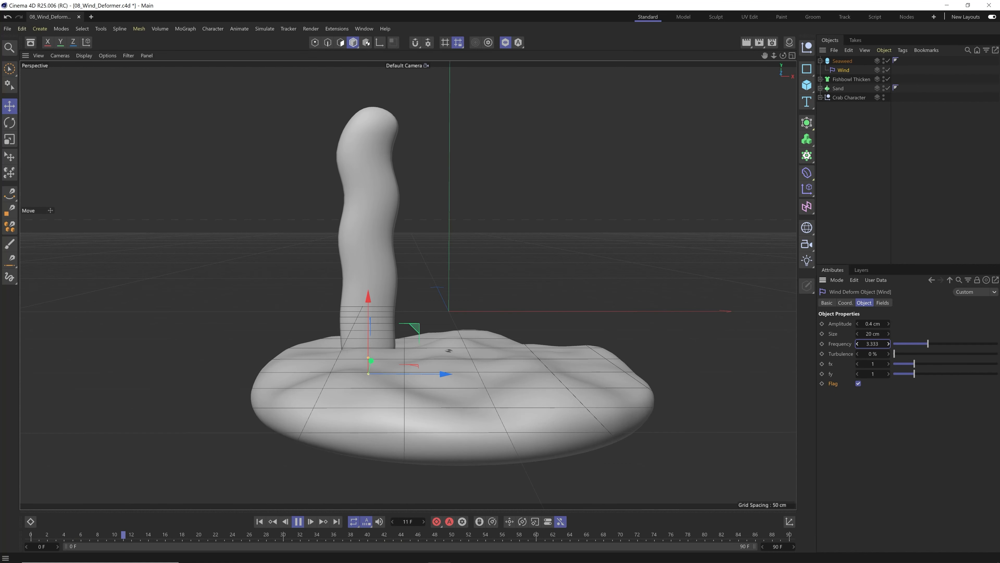
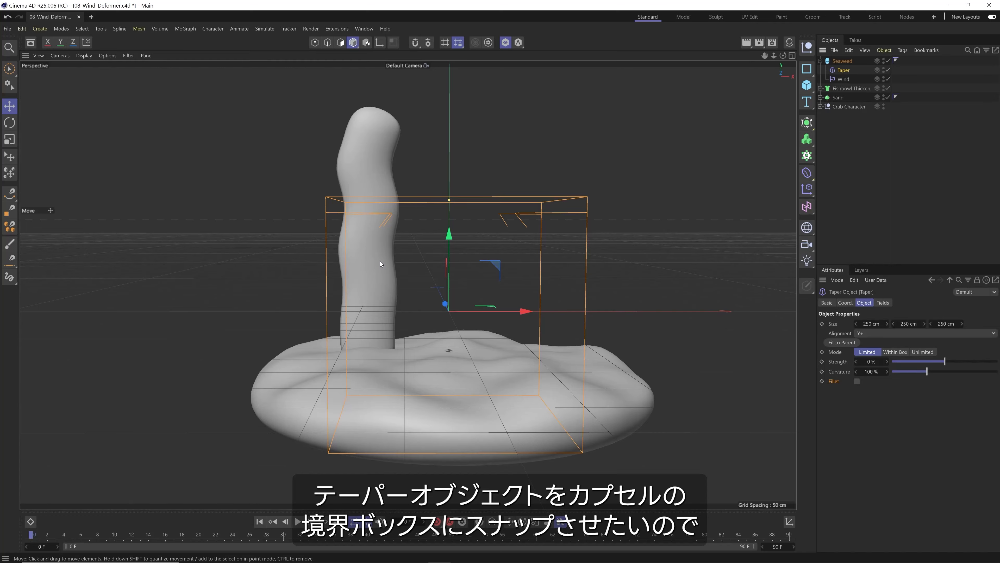
# Step: Fit the Taper deformer to its parent seaweed and raise its strength to about 61 %
pyautogui.click(843, 342)
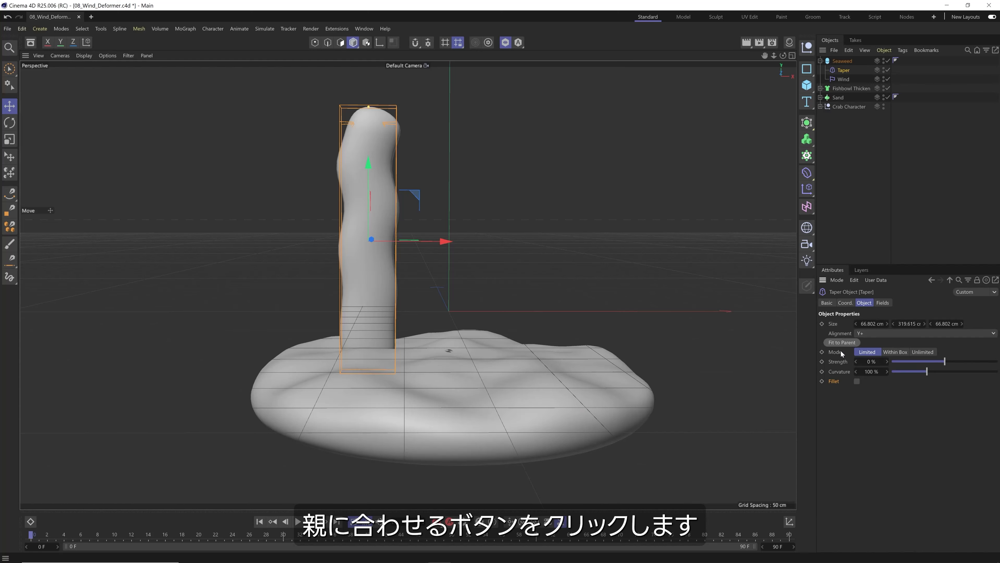
pyautogui.moveTo(947, 363); pyautogui.dragTo(979, 365)
pyautogui.click(936, 253)
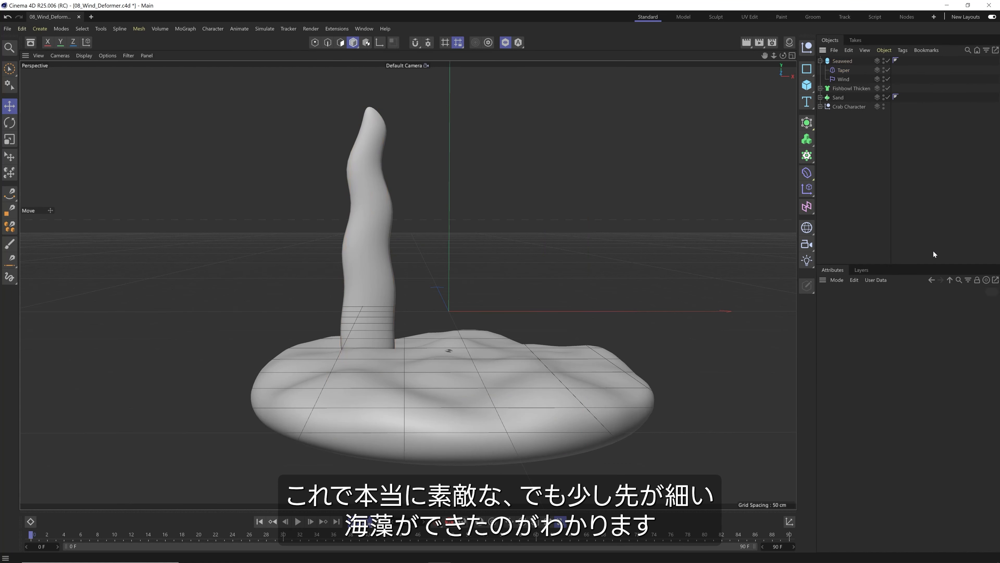
# Step: Try different curvature values on the Taper deformer, and reset the curvature to 100 %
pyautogui.click(840, 70)
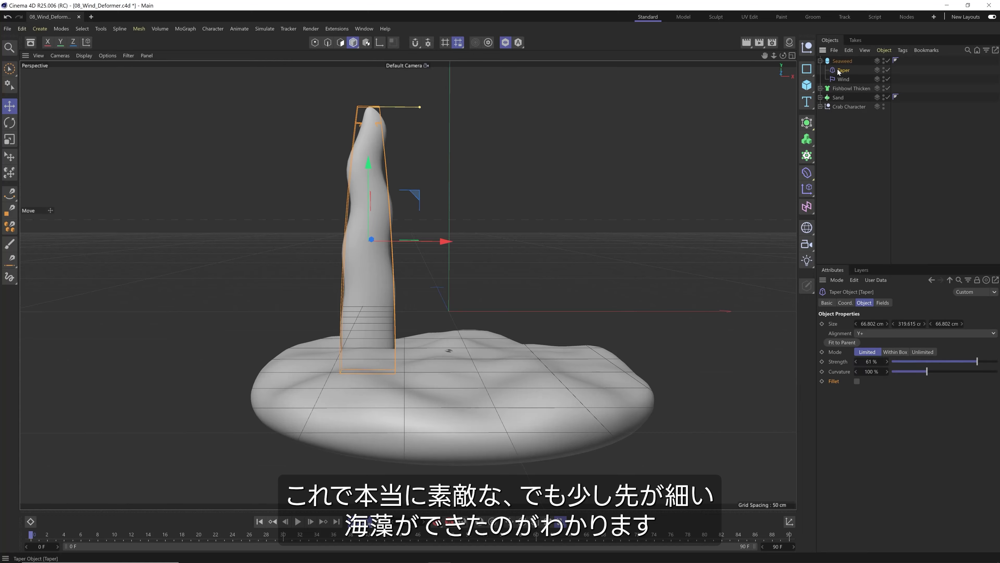
pyautogui.moveTo(923, 373); pyautogui.dragTo(947, 372)
pyautogui.moveTo(874, 372); pyautogui.dragTo(784, 376)
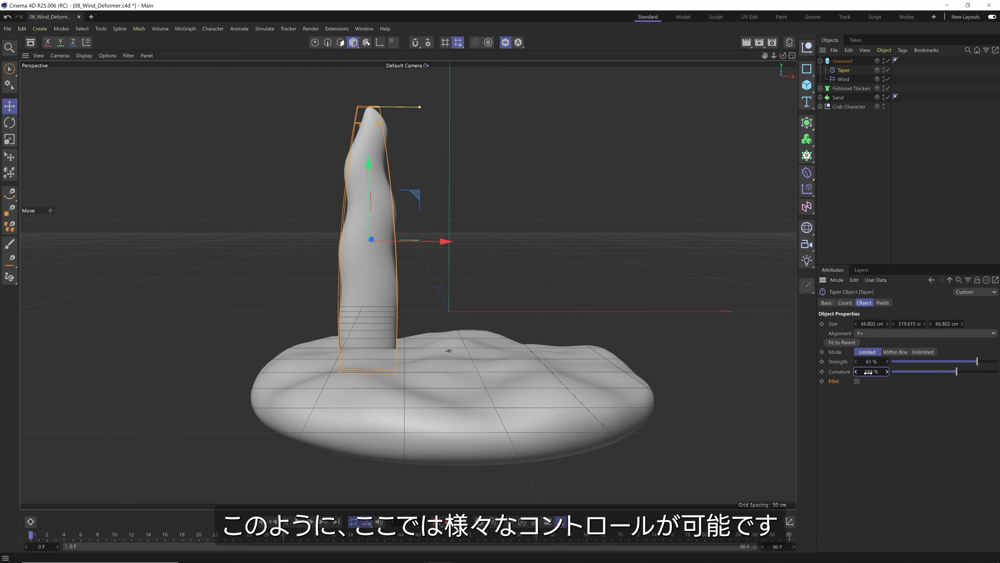
pyautogui.rightClick(887, 372)
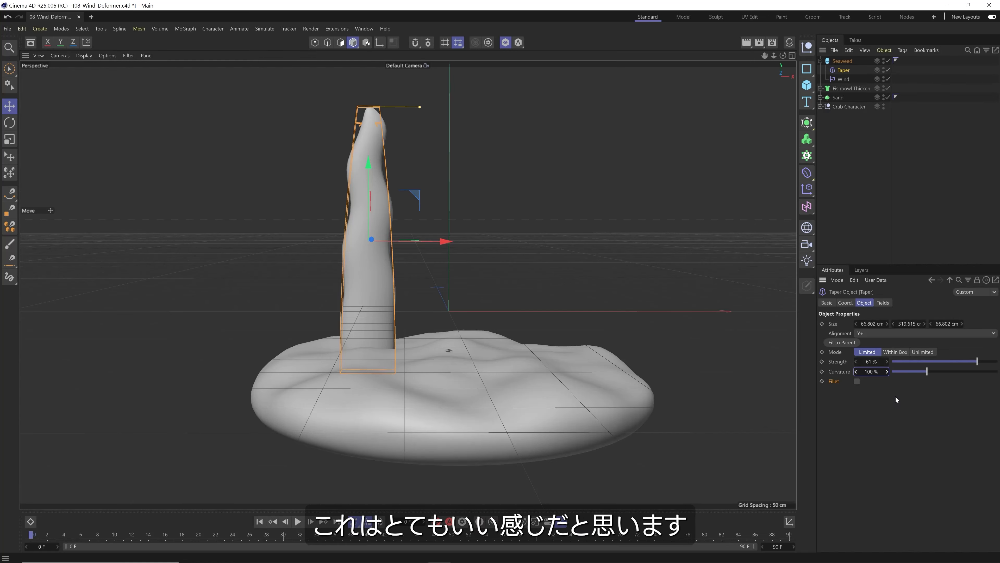
pyautogui.click(901, 255)
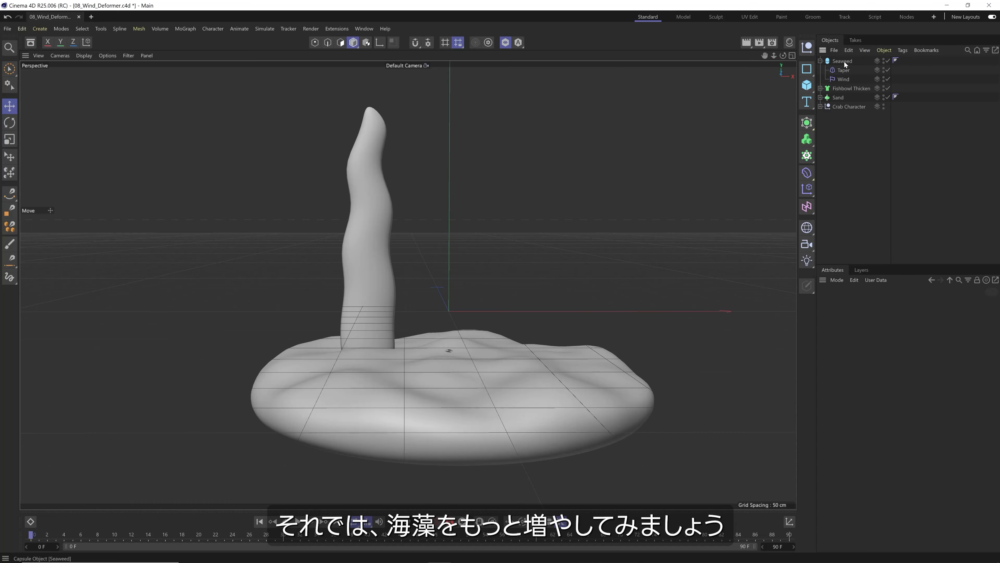
# Step: Duplicate the Seaweed capsule with its deformers beside the original, and shrink the copy to about 10.5 cm radius and 212 cm height
pyautogui.keyDown('ctrl'); pyautogui.moveTo(844, 64); pyautogui.dragTo(851, 60); pyautogui.keyUp('ctrl')
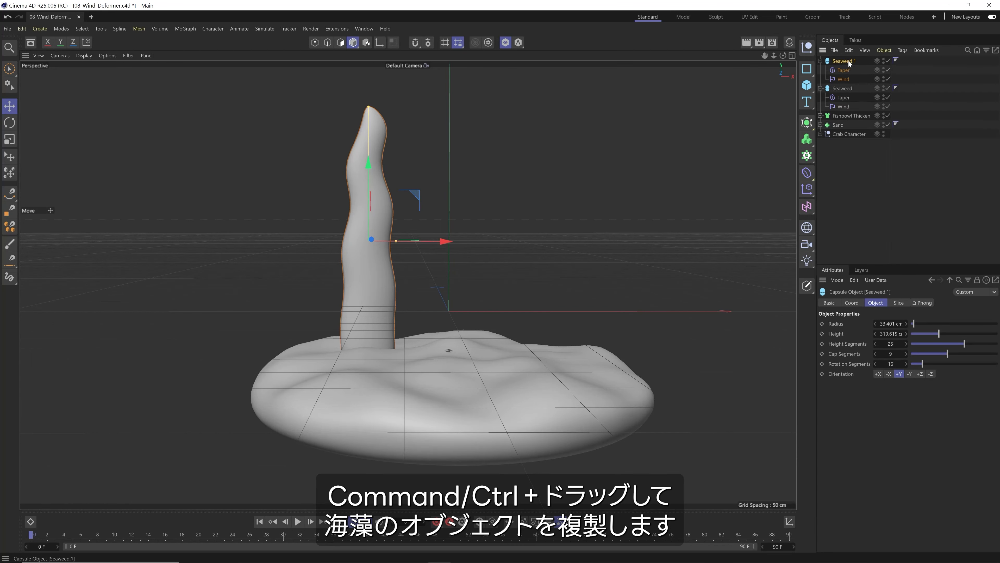
pyautogui.moveTo(396, 241); pyautogui.dragTo(458, 244)
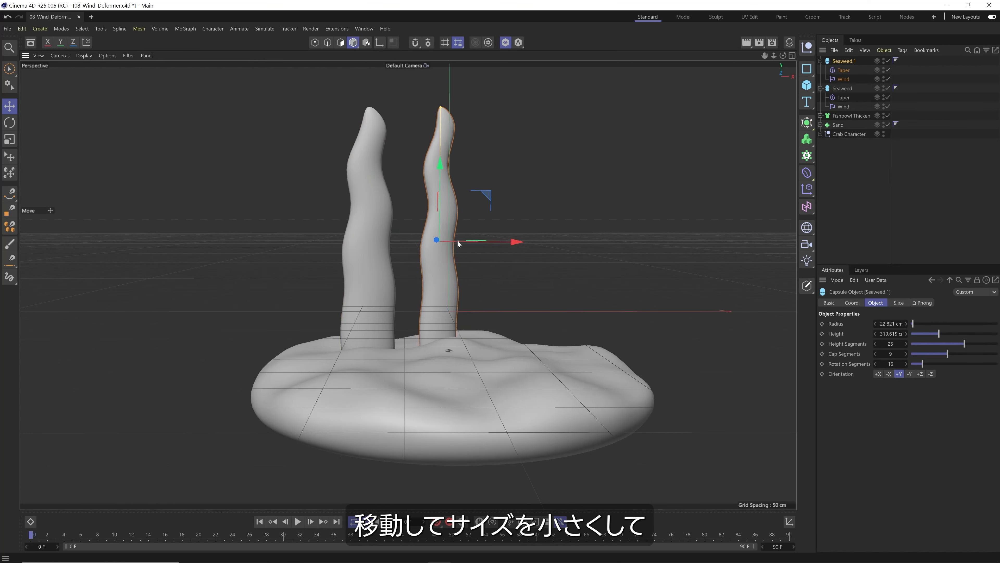
pyautogui.moveTo(440, 107); pyautogui.dragTo(441, 192)
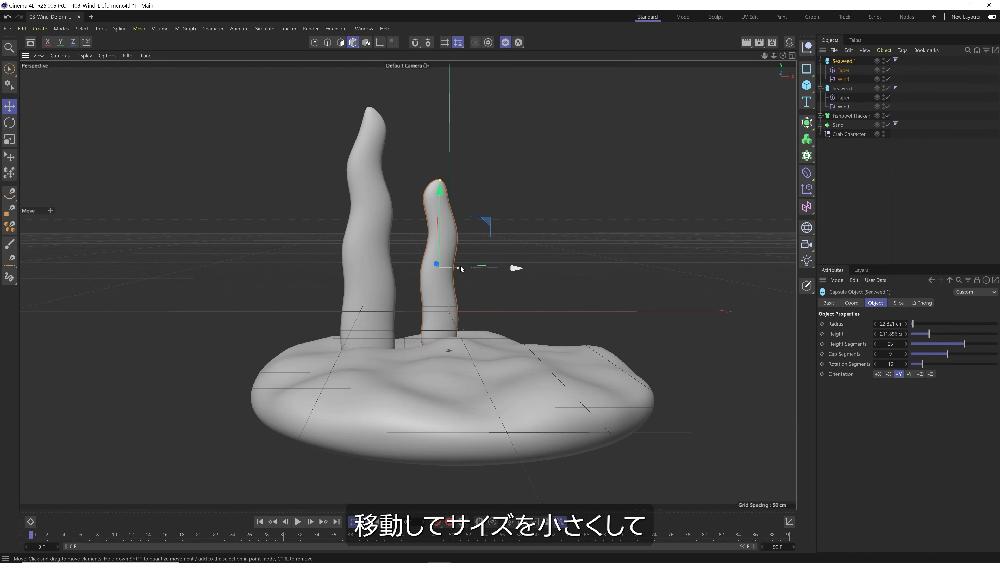
pyautogui.moveTo(458, 268); pyautogui.dragTo(451, 268)
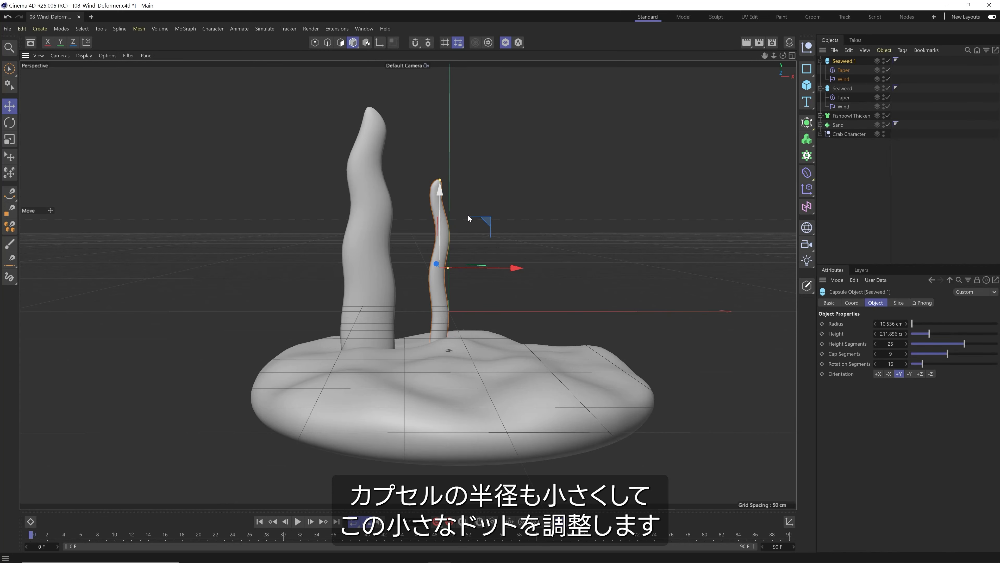
pyautogui.moveTo(515, 268); pyautogui.dragTo(497, 270)
pyautogui.keyDown('alt'); pyautogui.moveTo(425, 276); pyautogui.dragTo(396, 314); pyautogui.keyUp('alt')
pyautogui.keyDown('alt'); pyautogui.moveTo(396, 313); pyautogui.dragTo(344, 328, button='middle'); pyautogui.keyUp('alt')
pyautogui.moveTo(426, 272); pyautogui.dragTo(455, 258)
pyautogui.keyDown('alt'); pyautogui.moveTo(430, 306); pyautogui.dragTo(665, 144); pyautogui.keyUp('alt')
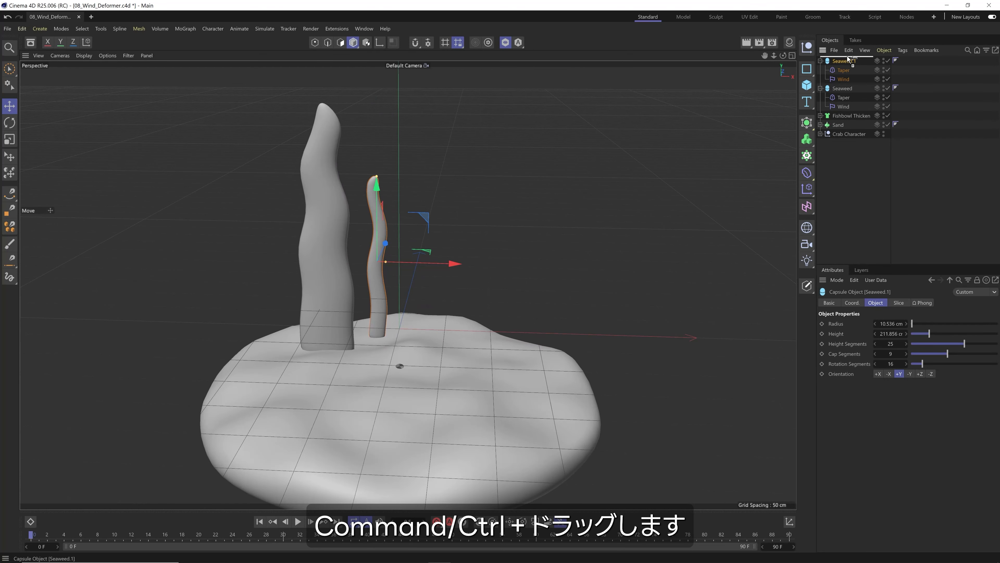
# Step: Duplicate Seaweed.1 to its right and resize the new copy to about 18 cm radius and 299 cm height
pyautogui.keyDown('ctrl'); pyautogui.moveTo(849, 61); pyautogui.dragTo(847, 62); pyautogui.keyUp('ctrl')
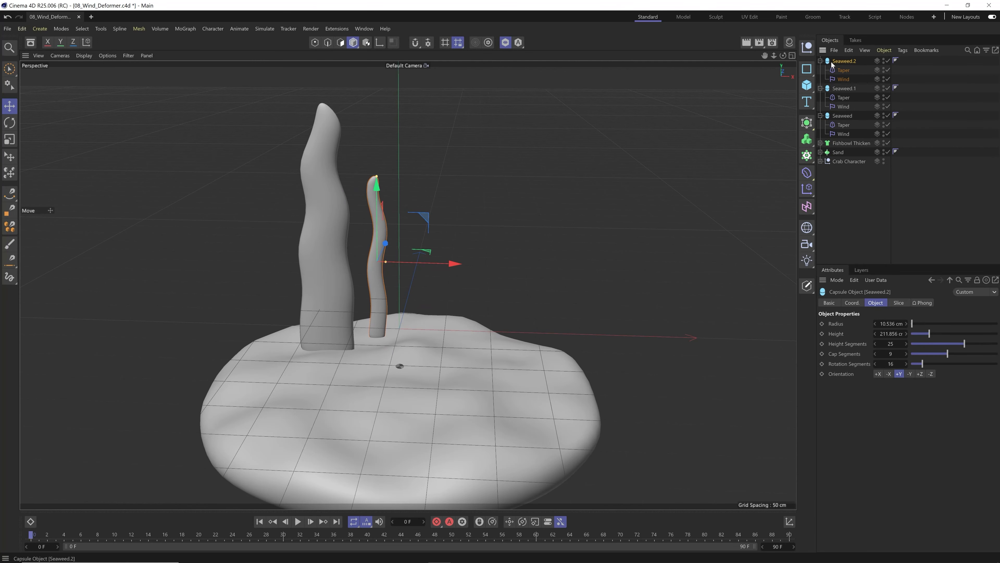
pyautogui.moveTo(438, 264)
pyautogui.mouseDown()
pyautogui.moveTo(477, 270)
pyautogui.moveTo(497, 252)
pyautogui.moveTo(440, 260)
pyautogui.mouseUp()
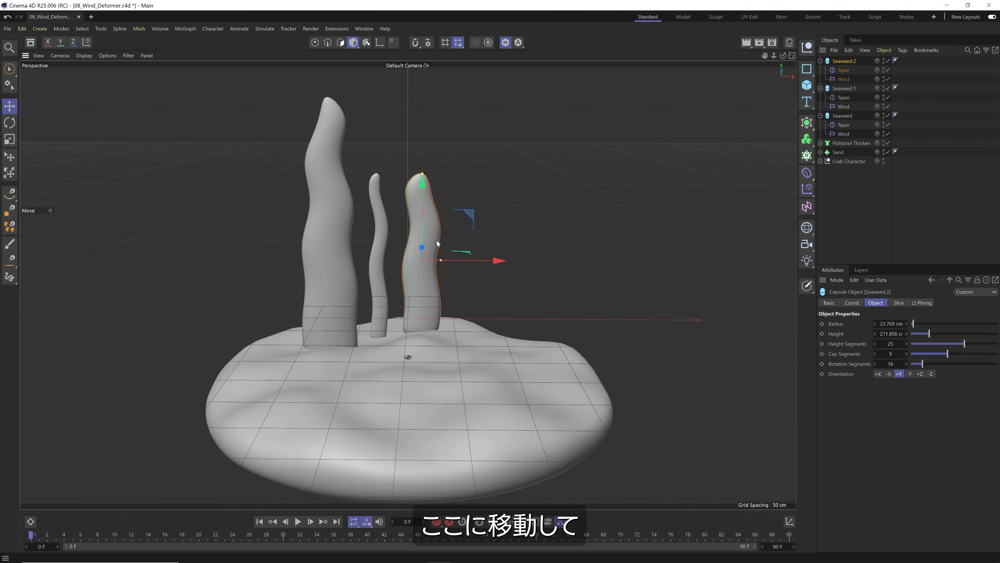
pyautogui.moveTo(424, 172); pyautogui.dragTo(423, 136)
pyautogui.moveTo(440, 260); pyautogui.dragTo(439, 260)
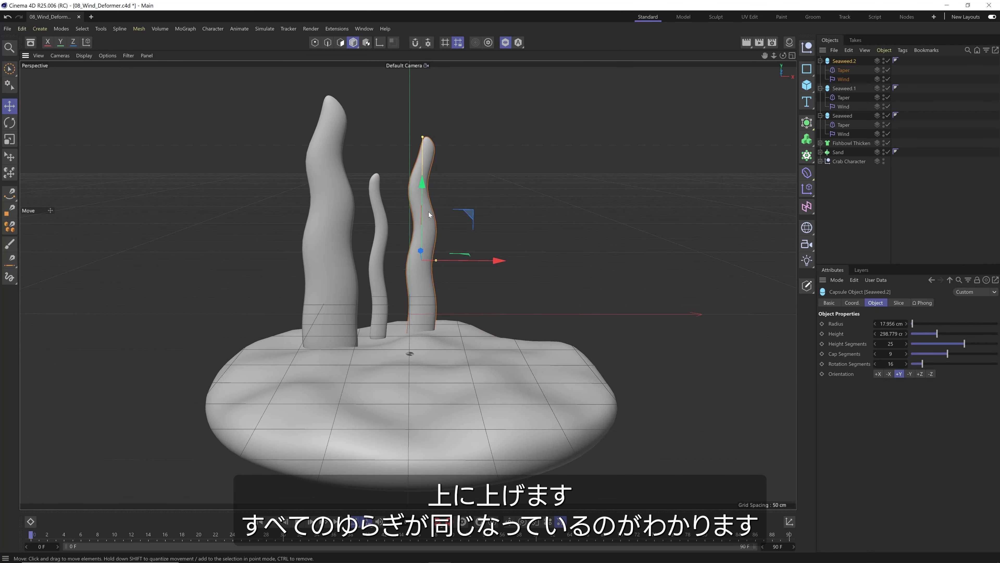
pyautogui.moveTo(426, 204); pyautogui.dragTo(406, 236)
pyautogui.moveTo(408, 254); pyautogui.dragTo(393, 264)
pyautogui.keyDown('alt'); pyautogui.moveTo(393, 286); pyautogui.dragTo(322, 189); pyautogui.keyUp('alt')
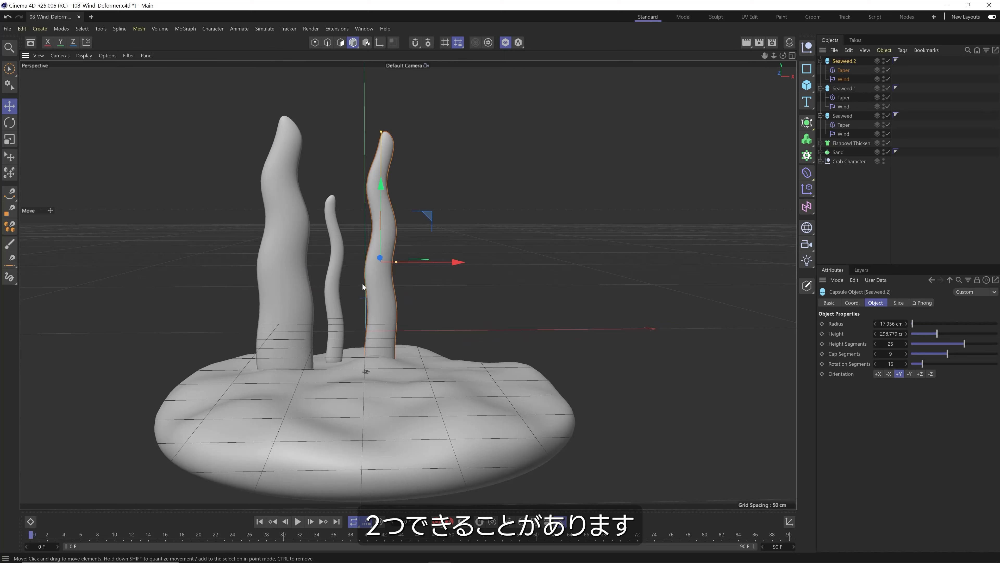
# Step: Shift the Wind deformer of Seaweed.2 along its stem to vary the waves, and rotate that seaweed 180° about Y
pyautogui.click(846, 81)
pyautogui.moveTo(400, 254); pyautogui.dragTo(387, 273)
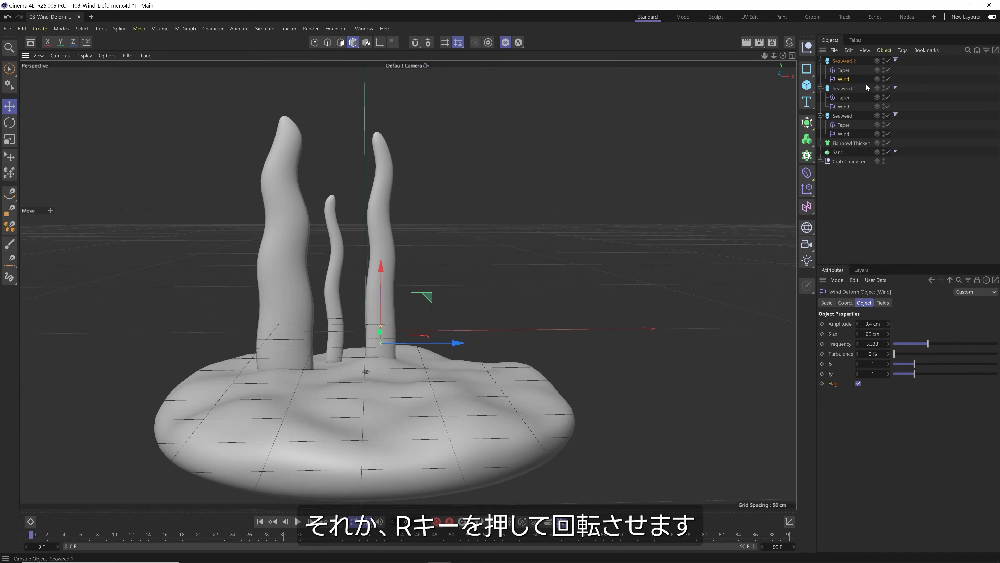
pyautogui.click(841, 61)
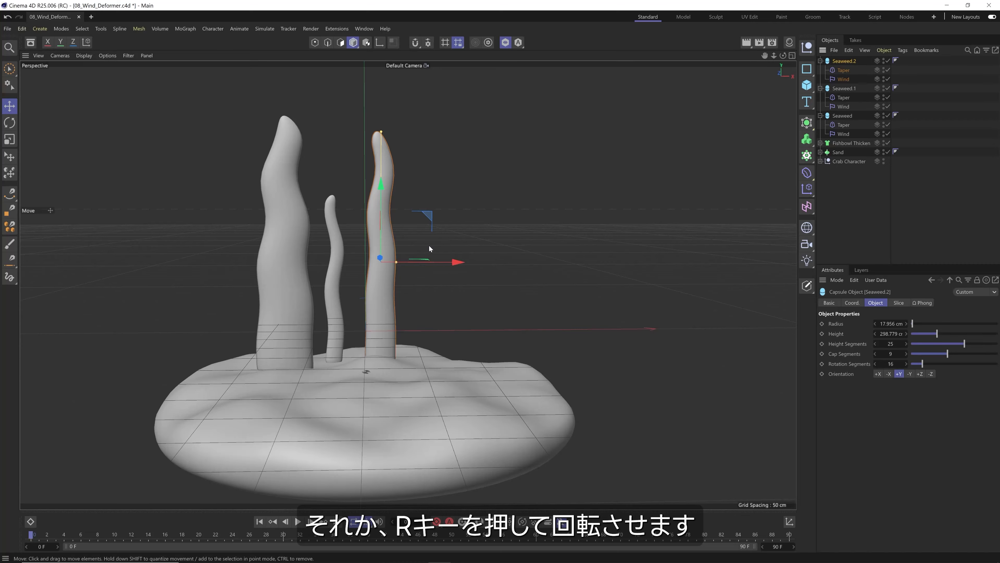
pyautogui.press('r')
pyautogui.moveTo(418, 266); pyautogui.dragTo(210, 251)
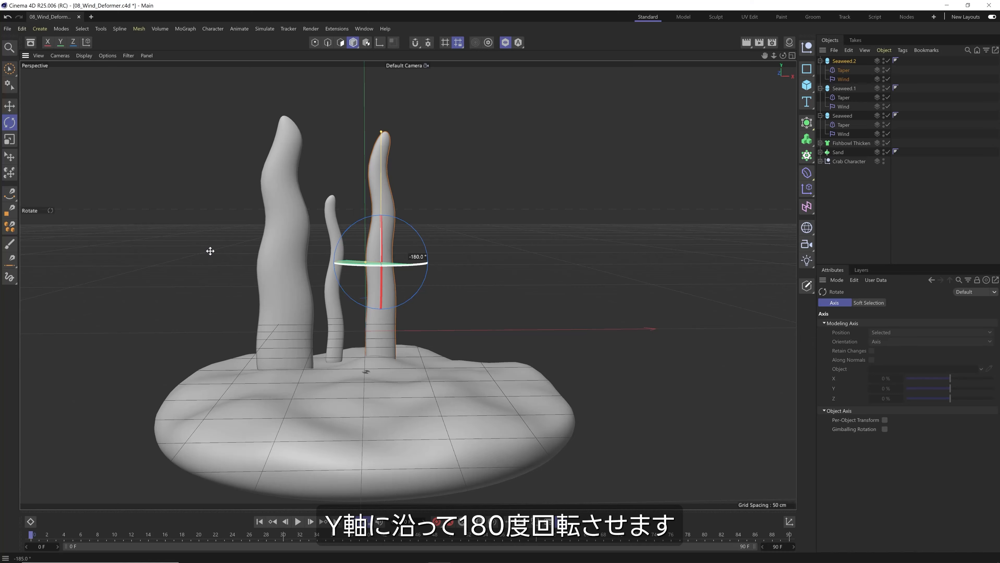
pyautogui.press('e')
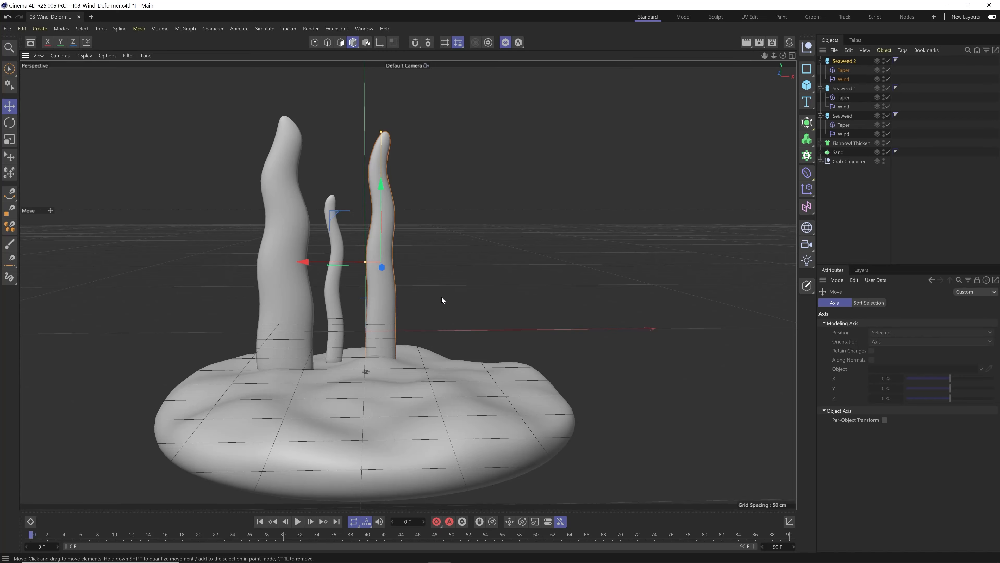
# Step: Play the animation and move the Wind deformer of the small middle seaweed upward to vary its sway
pyautogui.click(299, 522)
pyautogui.click(567, 330)
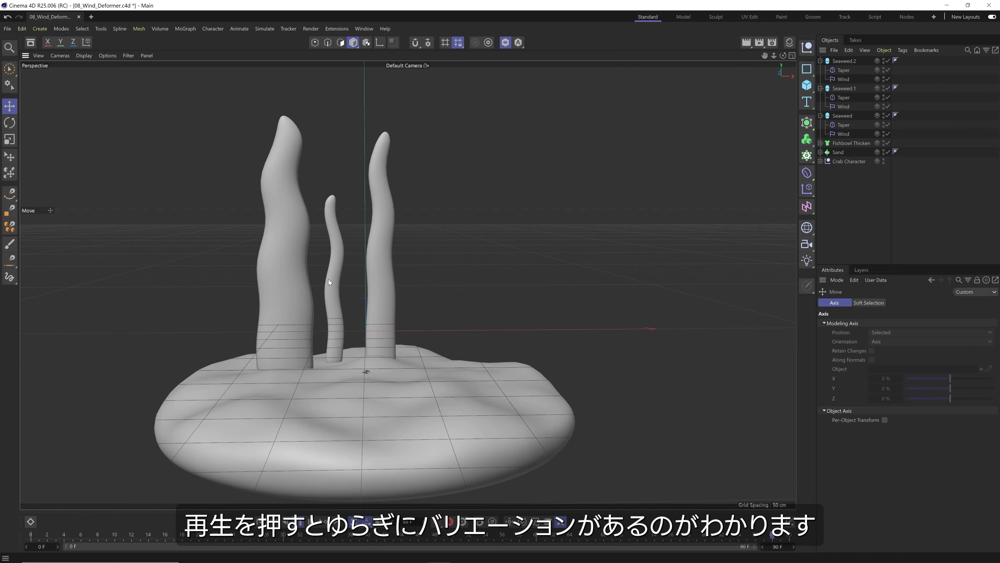
pyautogui.click(336, 335)
pyautogui.moveTo(337, 333); pyautogui.dragTo(347, 294)
pyautogui.keyDown('alt'); pyautogui.moveTo(424, 288); pyautogui.dragTo(424, 279); pyautogui.keyUp('alt')
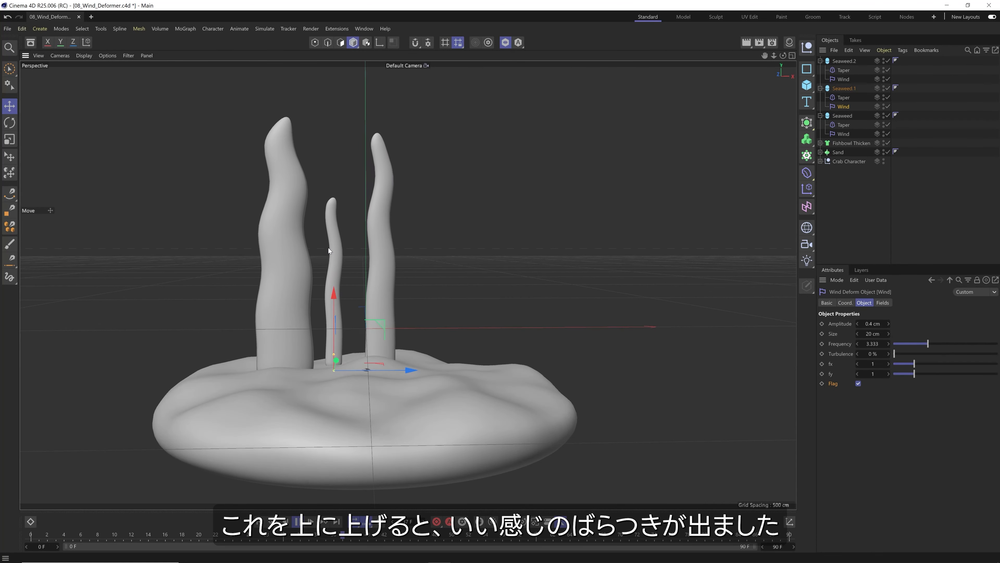
# Step: Duplicate Seaweed.2 with its deformers, move the copy to its right, and shrink it to about 12.3 cm radius and 275 cm height
pyautogui.click(840, 63)
pyautogui.keyDown('ctrl'); pyautogui.moveTo(842, 59); pyautogui.dragTo(837, 64); pyautogui.keyUp('ctrl')
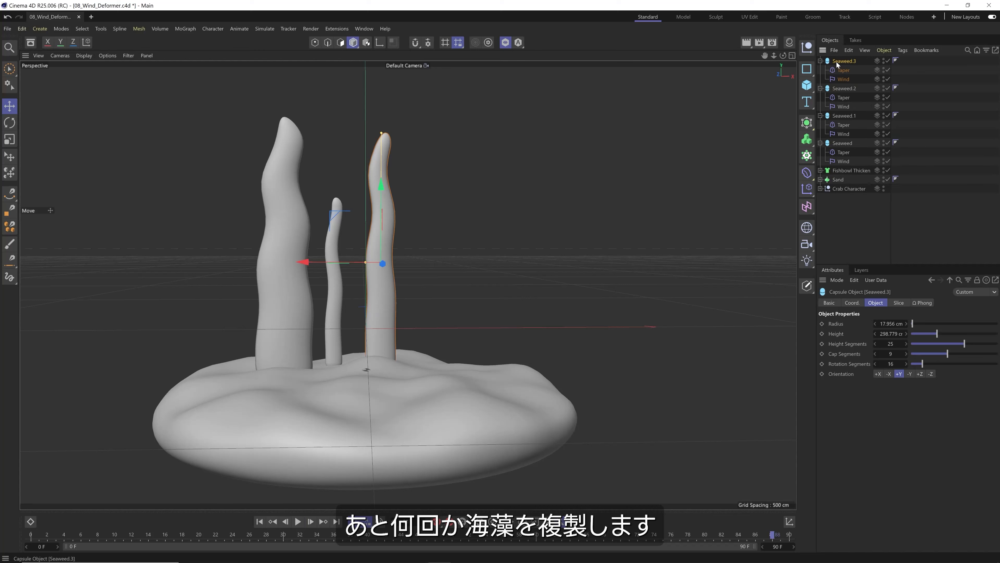
pyautogui.press('e')
pyautogui.moveTo(343, 263); pyautogui.dragTo(425, 266)
pyautogui.press('t')
pyautogui.moveTo(529, 258); pyautogui.dragTo(463, 257)
pyautogui.press('e')
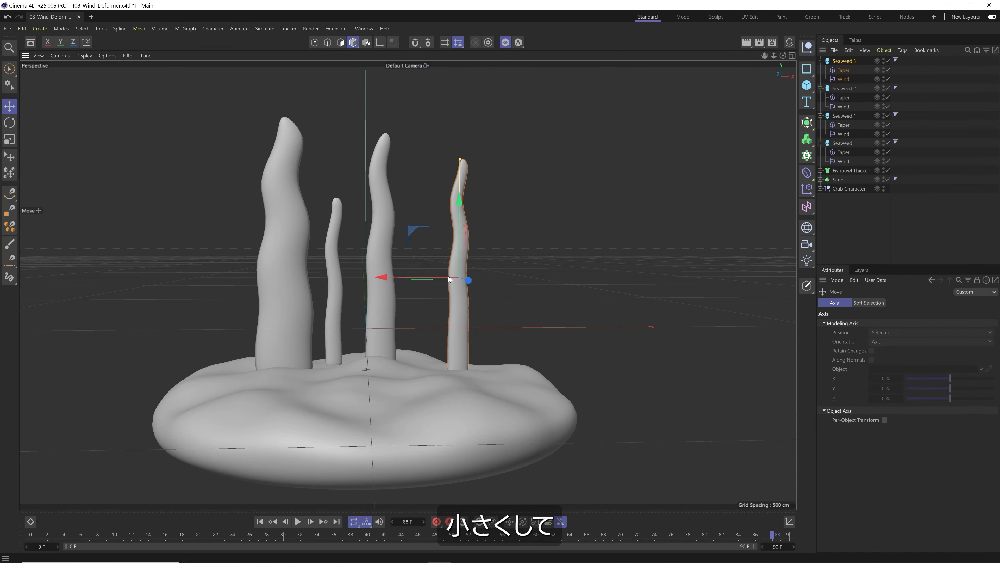
# Step: Duplicate Seaweed.3, place the copy between the two rightmost stems, and resize it to about 23.3 cm radius and 310 cm height
pyautogui.keyDown('ctrl'); pyautogui.moveTo(842, 60); pyautogui.dragTo(841, 60); pyautogui.keyUp('ctrl')
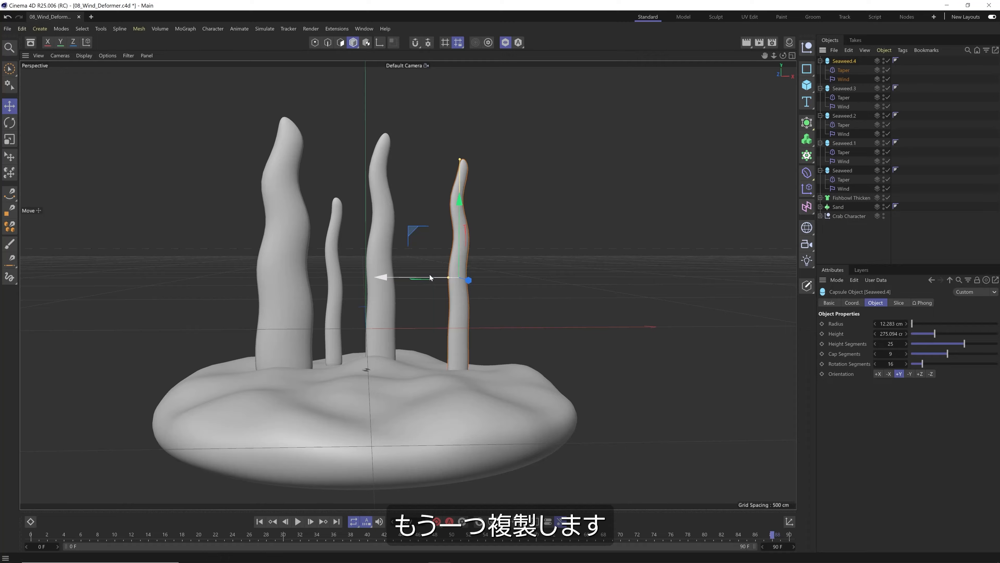
pyautogui.moveTo(439, 277); pyautogui.dragTo(408, 278)
pyautogui.moveTo(426, 159); pyautogui.dragTo(426, 188)
pyautogui.moveTo(408, 278); pyautogui.dragTo(405, 278)
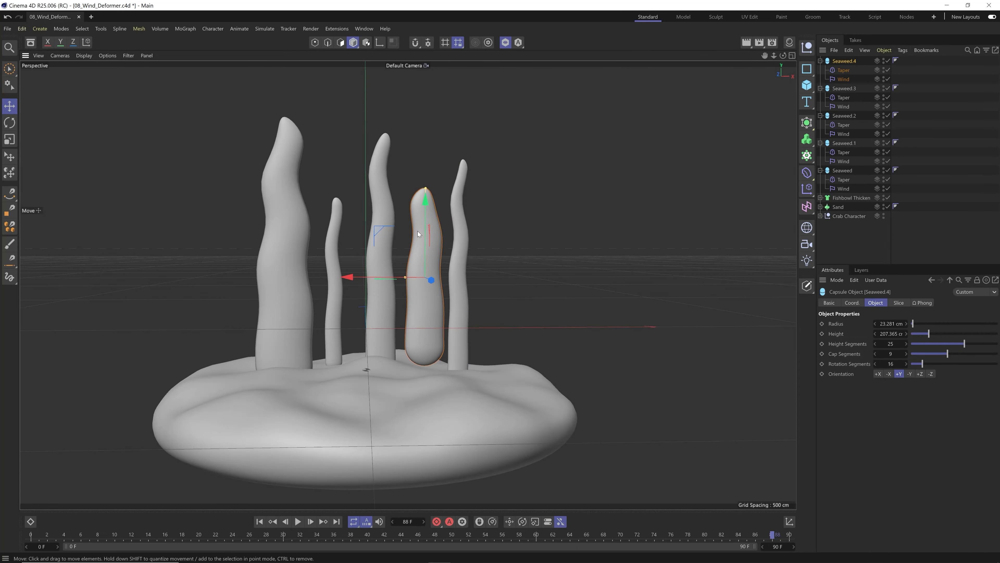
pyautogui.moveTo(424, 233); pyautogui.dragTo(426, 155)
pyautogui.moveTo(426, 111); pyautogui.dragTo(426, 97)
# Step: Bring Seaweed.4 forward, lower it into the sand, and rotate it 180° to vary its waves
pyautogui.keyDown('alt'); pyautogui.moveTo(388, 256); pyautogui.dragTo(336, 315); pyautogui.keyUp('alt')
pyautogui.keyDown('alt'); pyautogui.moveTo(397, 277); pyautogui.dragTo(405, 256); pyautogui.keyUp('alt')
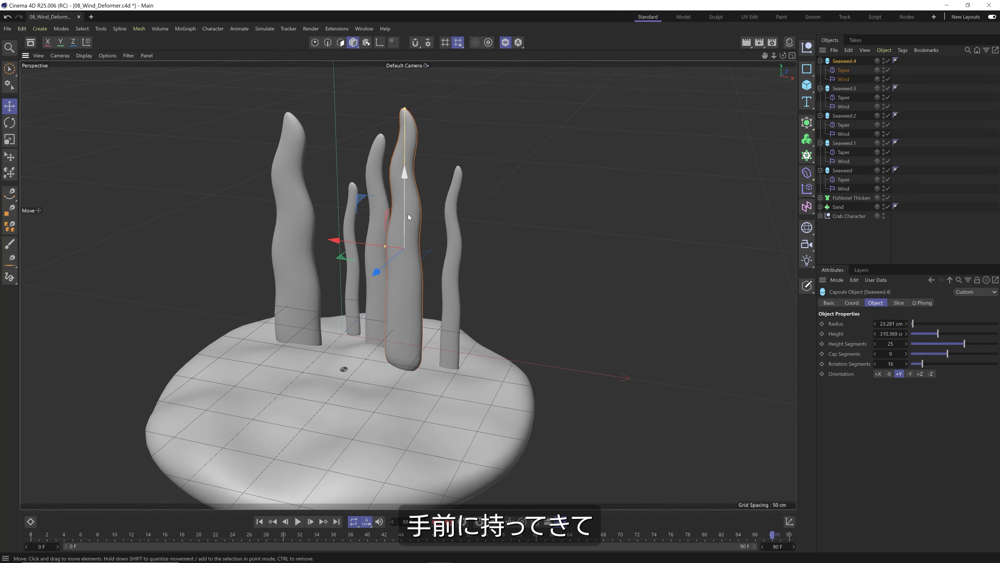
pyautogui.moveTo(405, 215); pyautogui.dragTo(405, 230)
pyautogui.keyDown('alt'); pyautogui.moveTo(397, 266); pyautogui.dragTo(300, 232); pyautogui.keyUp('alt')
pyautogui.press('r')
pyautogui.press('e')
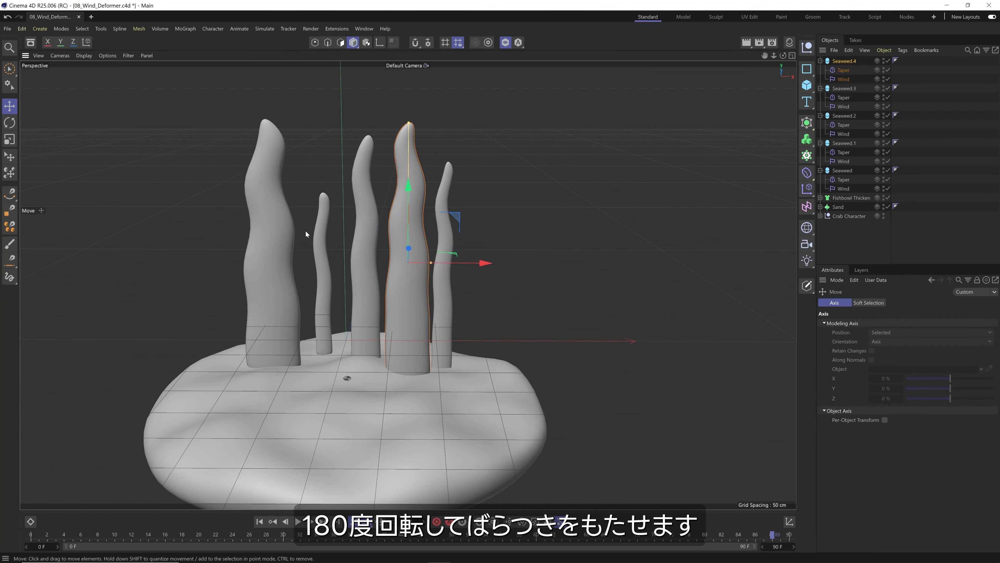
# Step: Shorten Seaweed.3 to about 245 cm height and place a duplicate of it at the far left of the group
pyautogui.keyDown('alt'); pyautogui.moveTo(394, 249); pyautogui.dragTo(372, 245); pyautogui.keyUp('alt')
pyautogui.click(441, 237)
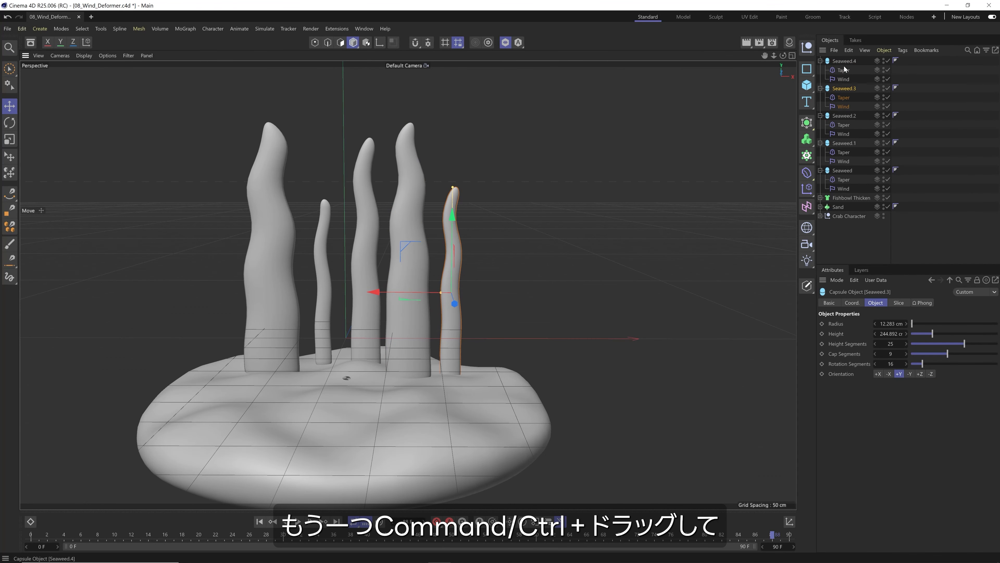
pyautogui.keyDown('ctrl'); pyautogui.moveTo(373, 292); pyautogui.dragTo(408, 327); pyautogui.keyUp('ctrl')
pyautogui.moveTo(498, 344); pyautogui.dragTo(300, 307)
# Step: Lower Seaweed.2 further into the sand and shift the Wind deformer of Seaweed.3 along its stem
pyautogui.click(267, 275)
pyautogui.moveTo(312, 274); pyautogui.dragTo(327, 274)
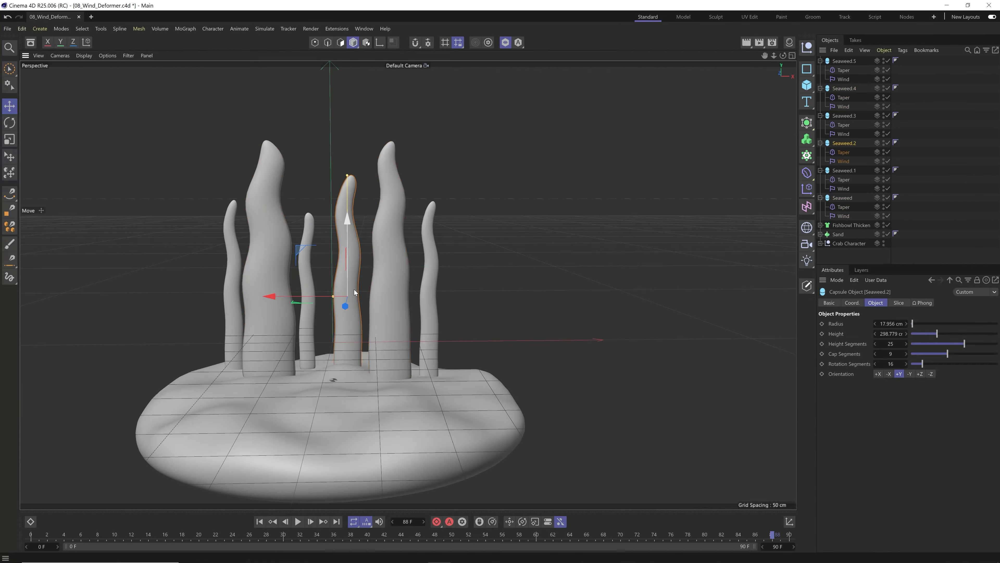
pyautogui.click(842, 134)
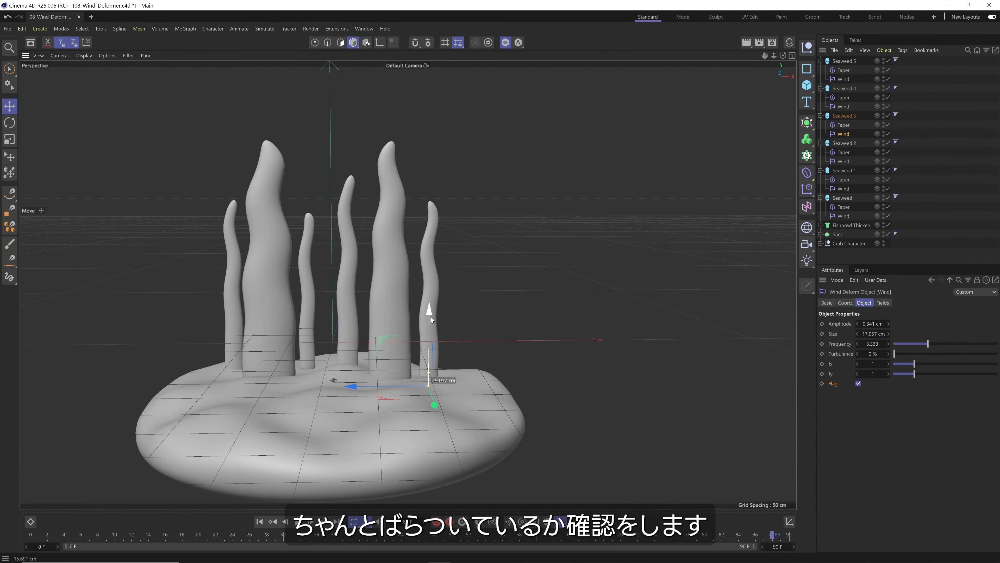
pyautogui.keyDown('alt'); pyautogui.moveTo(430, 317); pyautogui.dragTo(391, 321); pyautogui.keyUp('alt')
# Step: Increase the Wind deformer size of the two thick seaweeds, Seaweed.4 and Seaweed, for broader waves
pyautogui.click(387, 305)
pyautogui.click(842, 106)
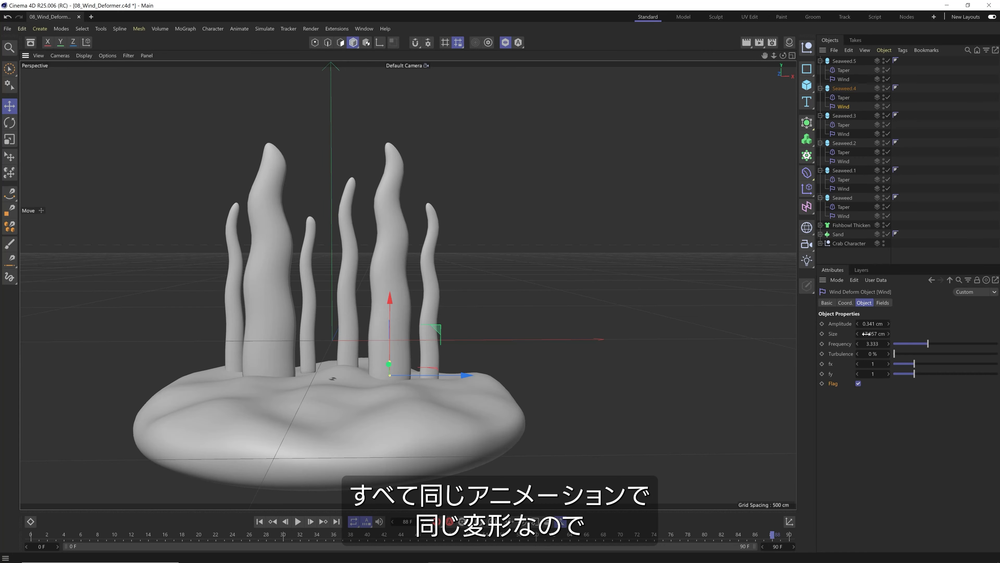
pyautogui.moveTo(866, 334); pyautogui.dragTo(868, 334)
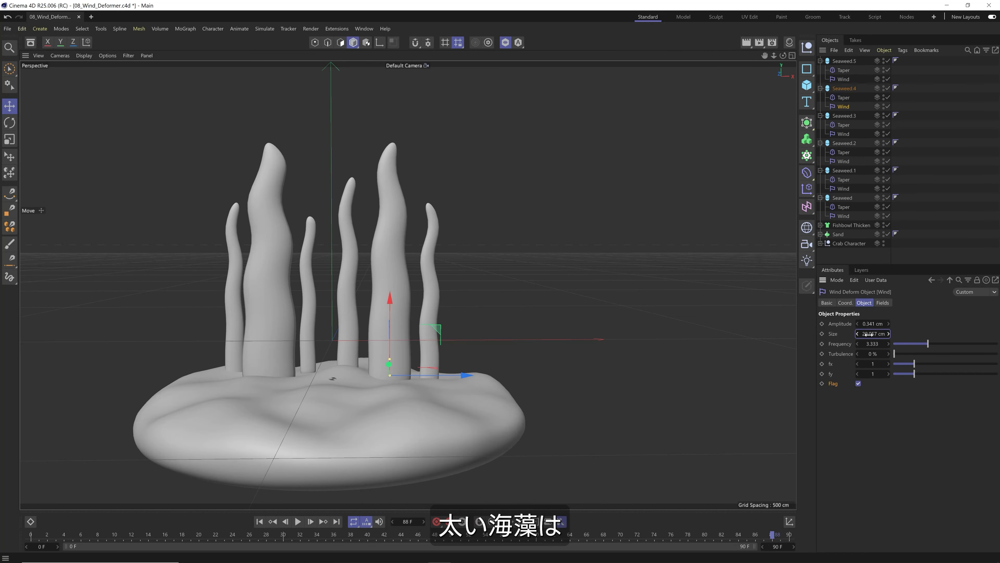
pyautogui.click(272, 313)
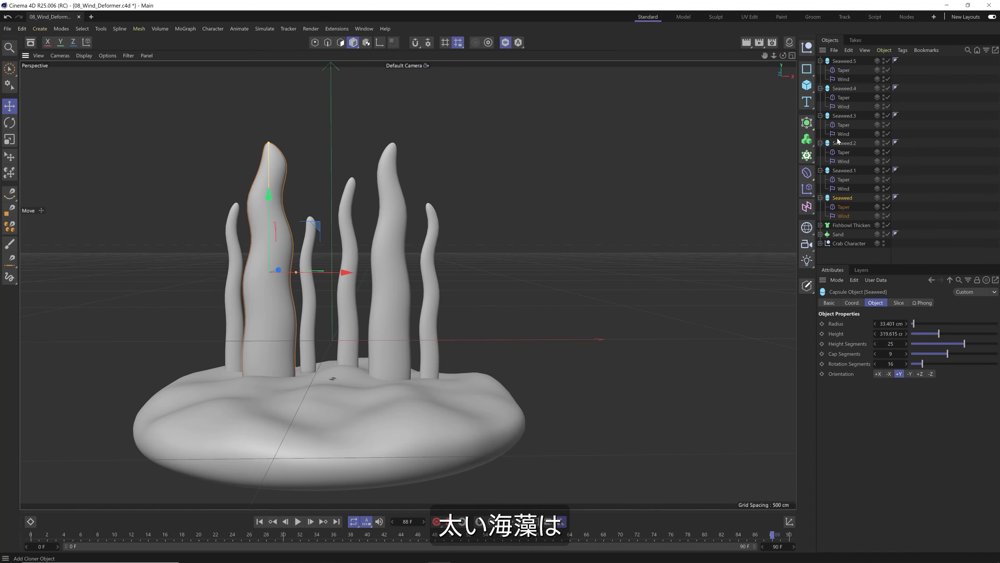
pyautogui.click(843, 216)
pyautogui.moveTo(872, 333); pyautogui.dragTo(873, 333)
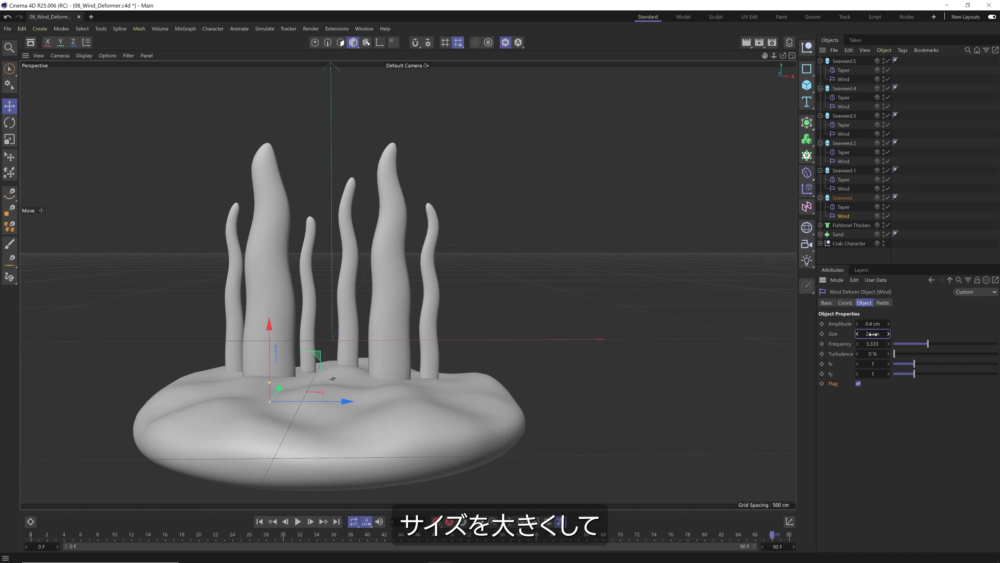
# Step: Reduce the Wind deformer size of the small Seaweed.1 to 16 cm, and check the Wind size of Seaweed.3
pyautogui.click(436, 301)
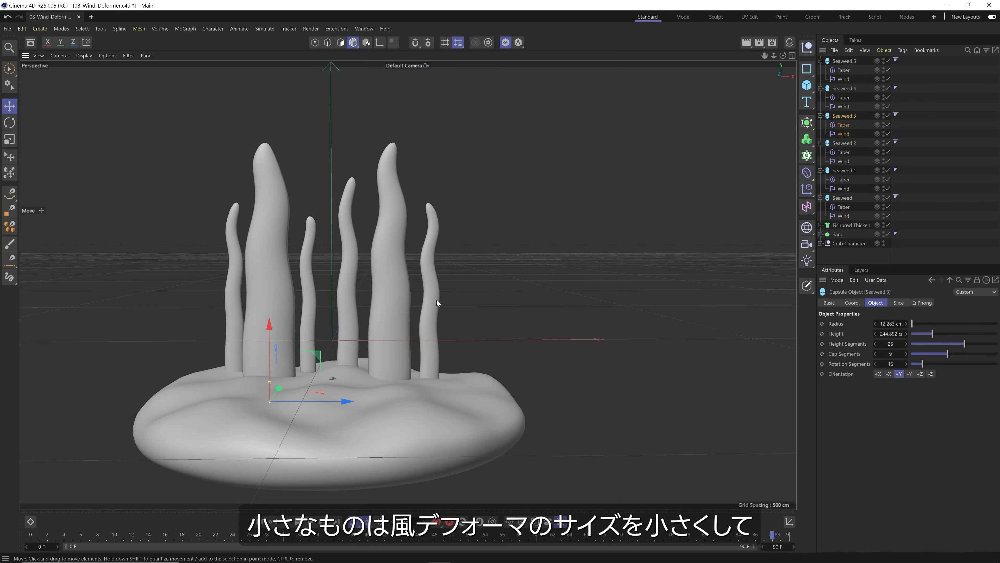
pyautogui.click(314, 321)
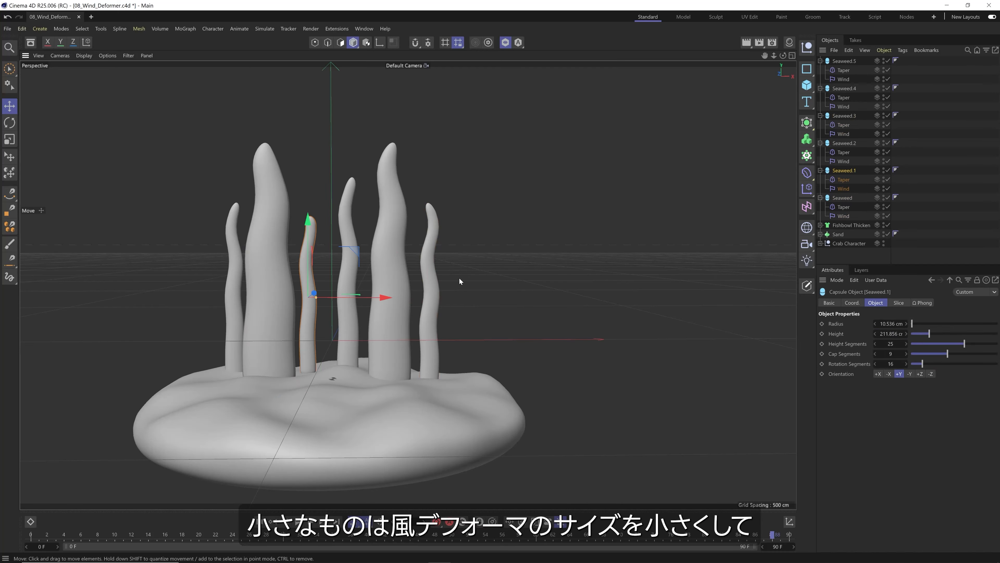
pyautogui.click(843, 189)
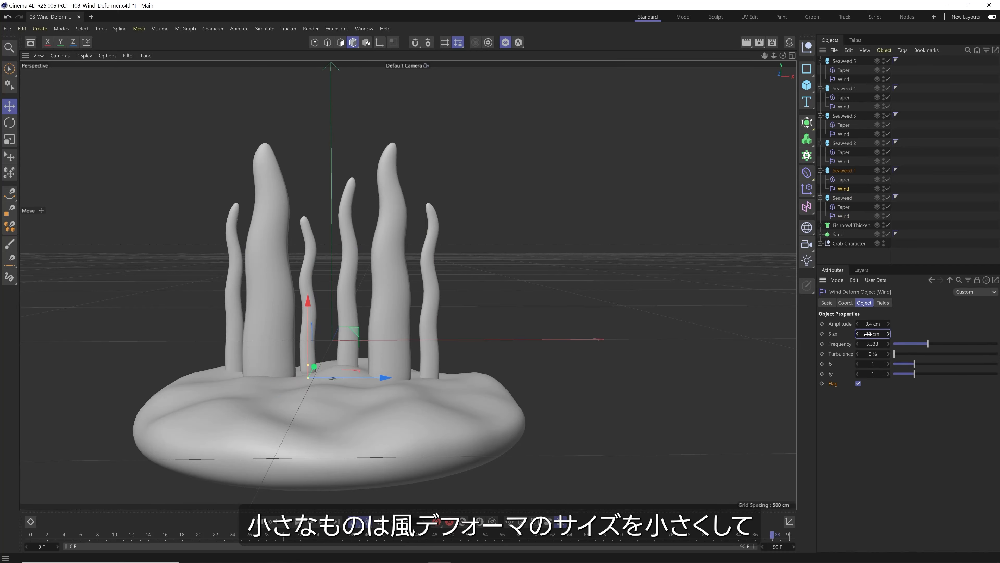
pyautogui.moveTo(867, 334); pyautogui.dragTo(869, 334)
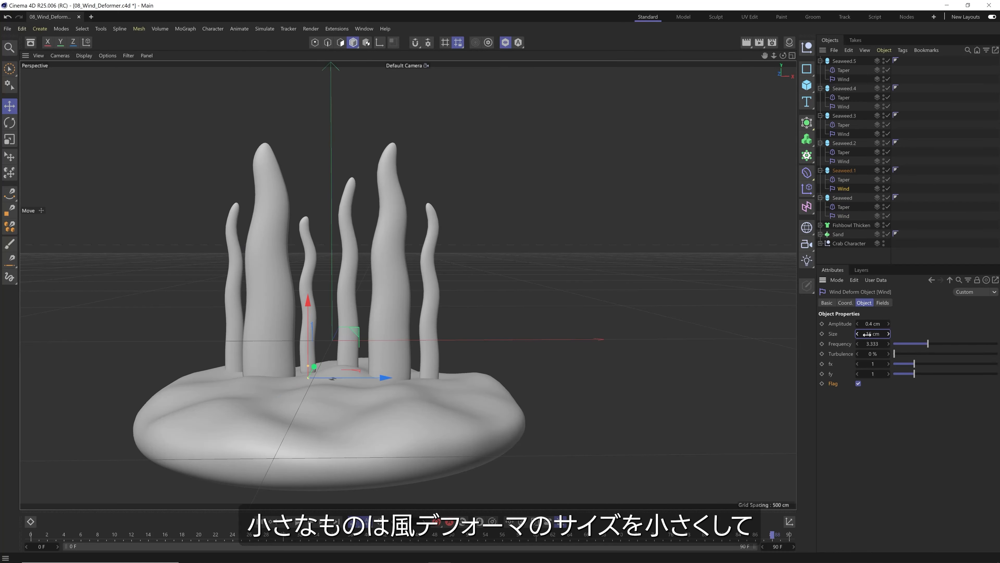
pyautogui.click(429, 314)
pyautogui.moveTo(874, 333); pyautogui.dragTo(871, 333)
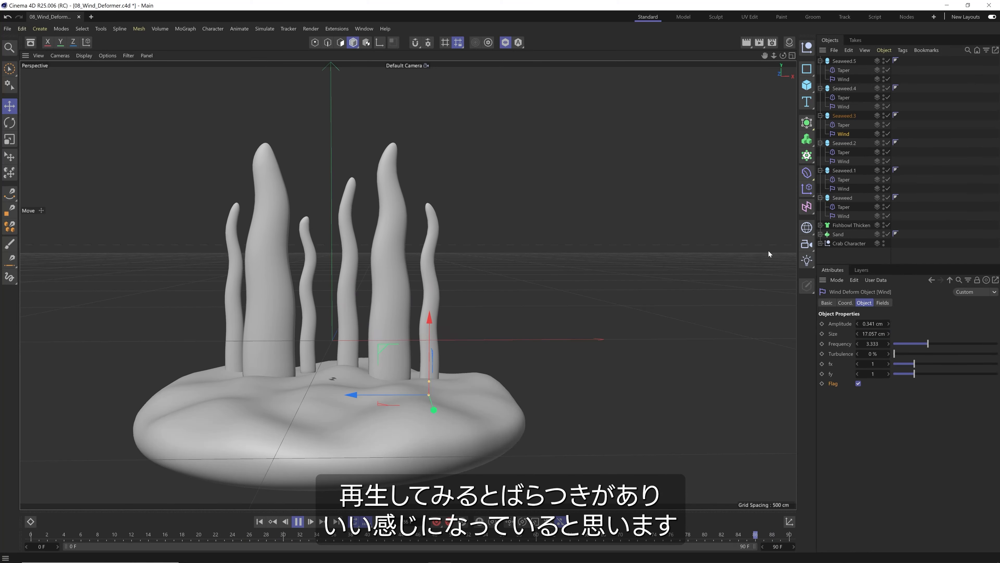
# Step: Set the Wind deformer amplitude of Seaweed.1 to 0.3 cm while the animation plays, and deselect everything
pyautogui.click(308, 328)
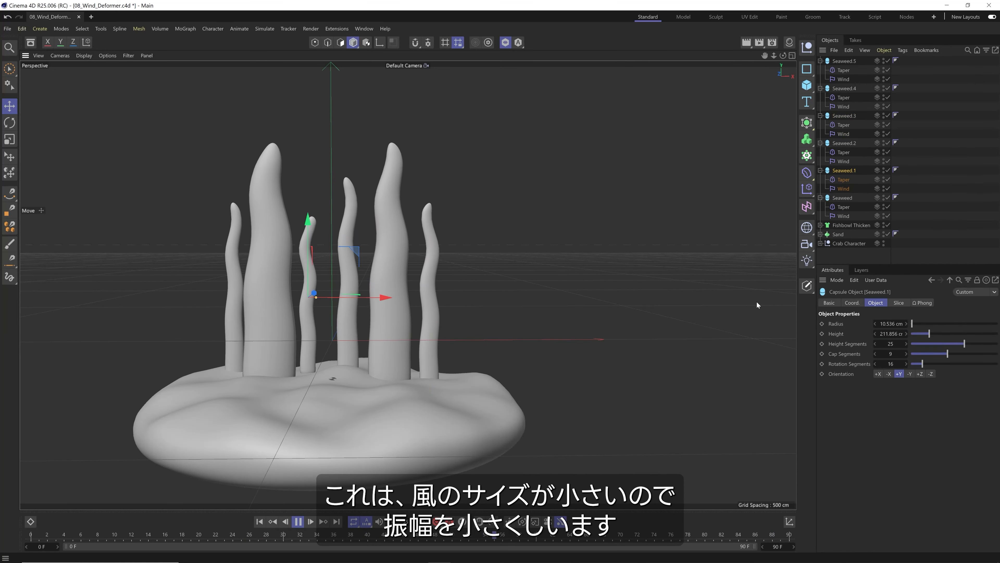
pyautogui.click(844, 189)
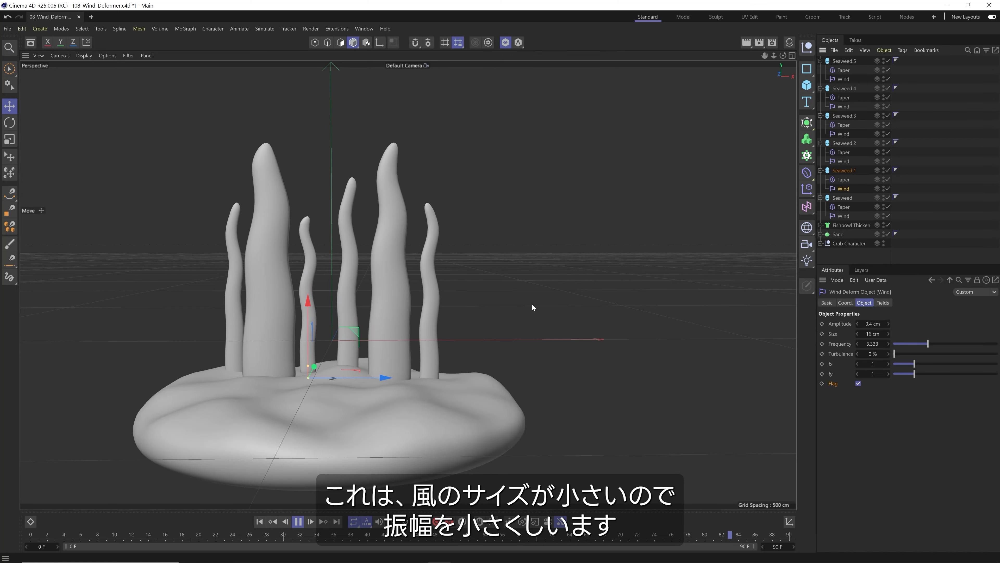
pyautogui.click(874, 324)
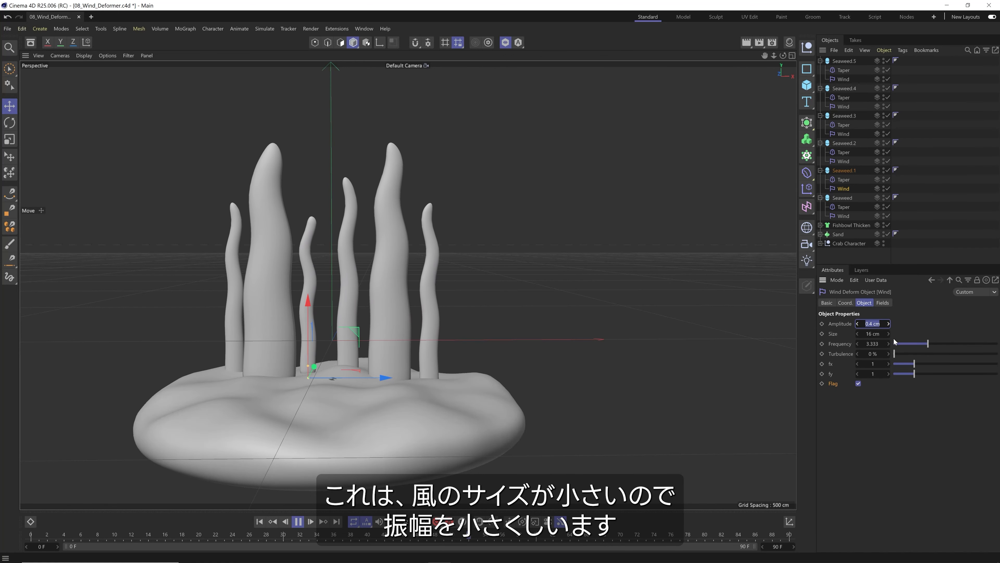
pyautogui.write('0.3')
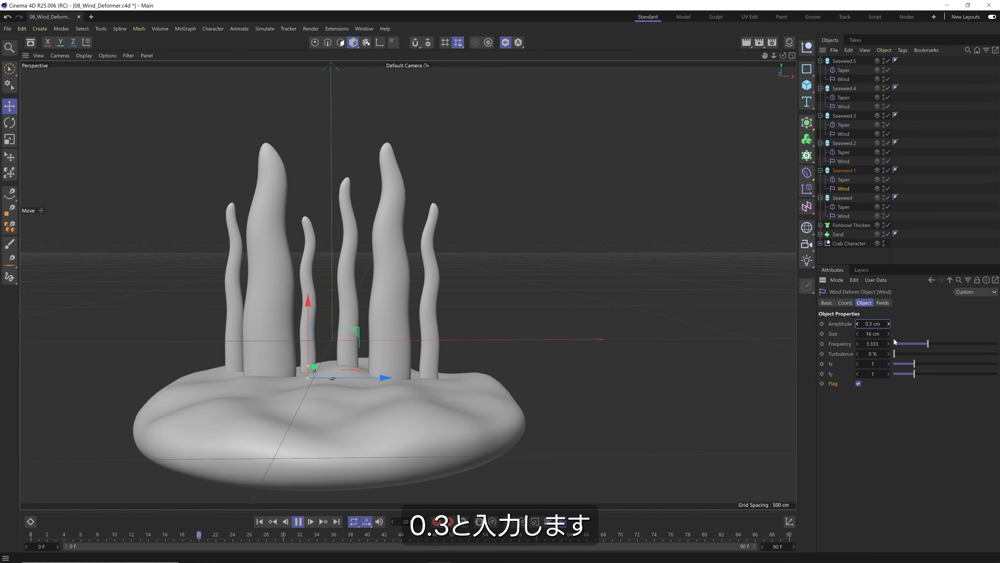
pyautogui.press('Return')
pyautogui.click(554, 258)
# Step: Move the leftmost thin seaweed, Seaweed.5, about 9 cm outward, away from the thick stem
pyautogui.moveTo(374, 325)
pyautogui.keyDown('alt'); pyautogui.mouseDown()
pyautogui.moveTo(353, 337)
pyautogui.moveTo(206, 352)
pyautogui.moveTo(373, 331)
pyautogui.mouseUp(); pyautogui.keyUp('alt')
pyautogui.keyDown('alt'); pyautogui.moveTo(281, 330); pyautogui.dragTo(300, 328, button='middle'); pyautogui.keyUp('alt')
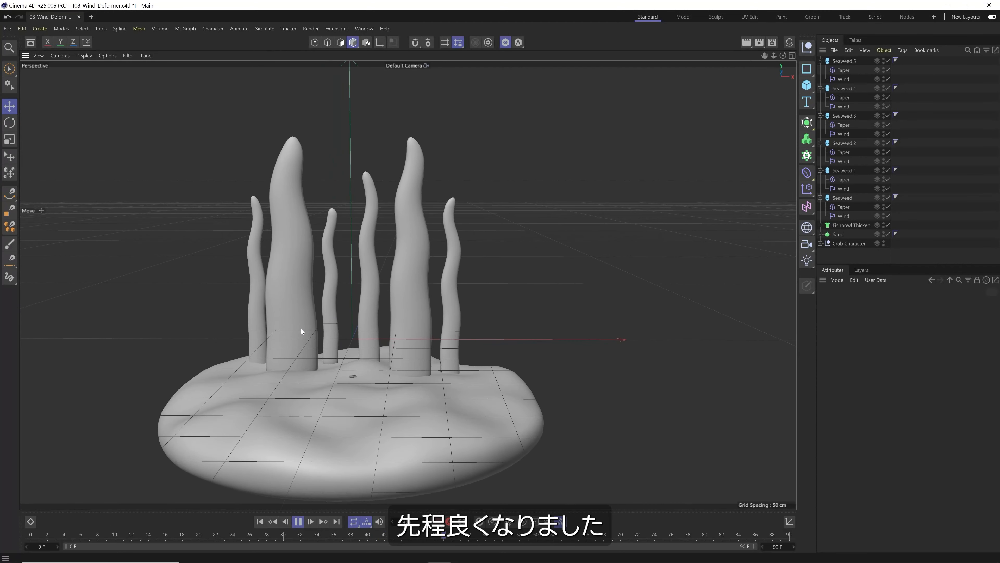
pyautogui.click(301, 329)
pyautogui.click(239, 321)
pyautogui.click(252, 326)
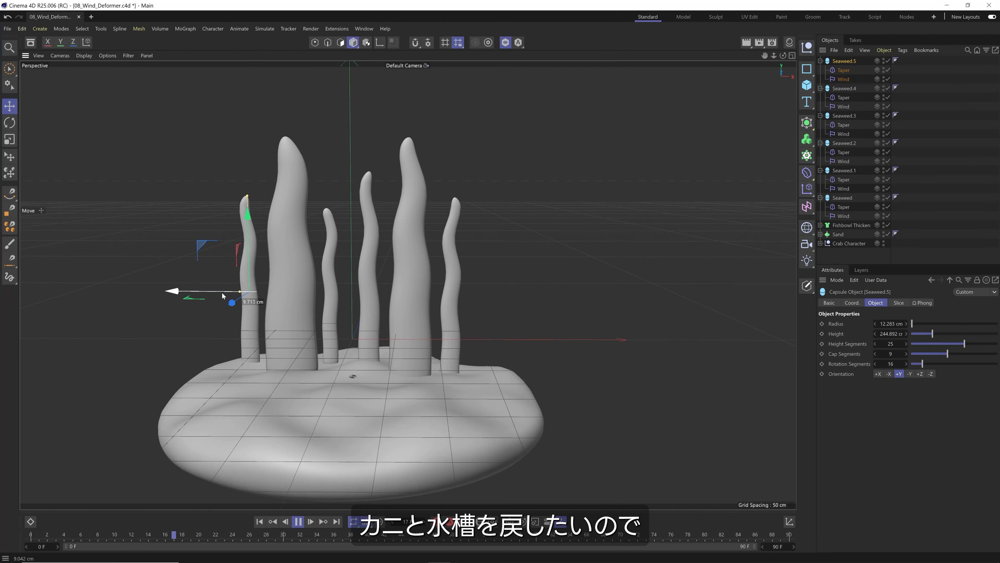
pyautogui.keyDown('alt'); pyautogui.moveTo(272, 323); pyautogui.dragTo(367, 333); pyautogui.keyUp('alt')
pyautogui.scroll(-1, 367, 334)
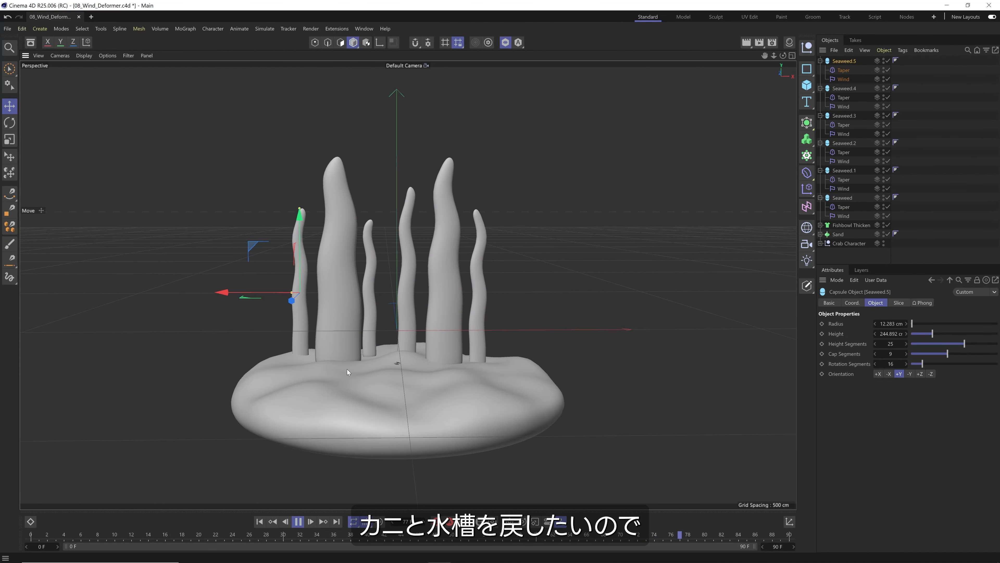
# Step: Stop the animation and turn off viewport solo to show the crab and fishbowl, inspecting the seaweed placement from the side
pyautogui.press('F8')
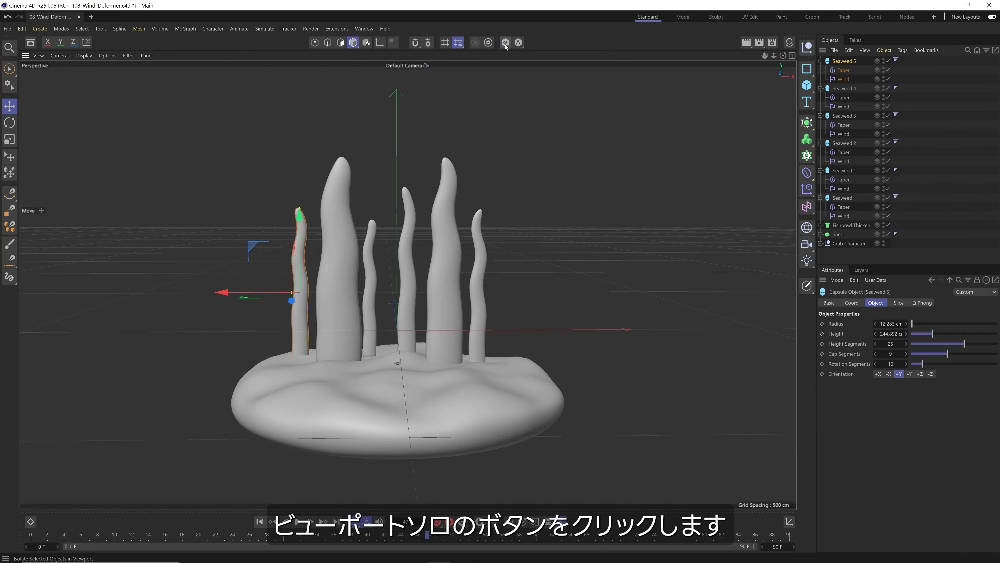
pyautogui.click(505, 43)
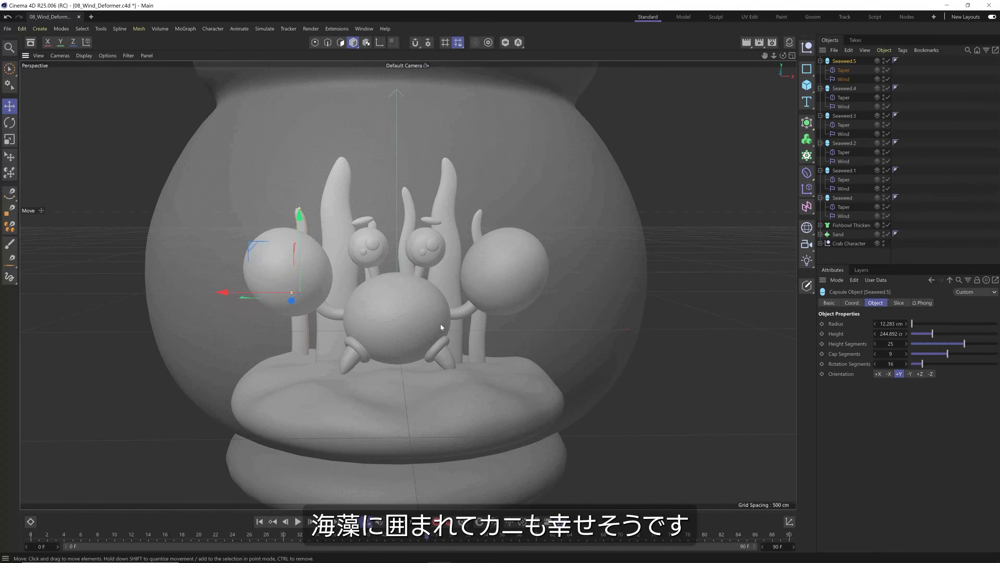
pyautogui.keyDown('alt'); pyautogui.moveTo(440, 324); pyautogui.dragTo(327, 331); pyautogui.keyUp('alt')
pyautogui.keyDown('alt'); pyautogui.moveTo(327, 332); pyautogui.dragTo(240, 333, button='middle'); pyautogui.keyUp('alt')
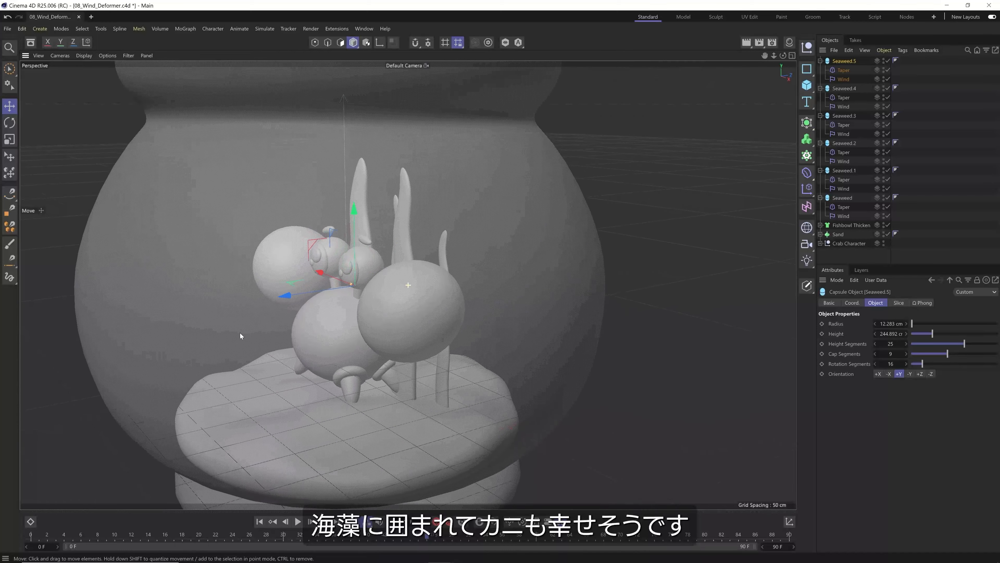
pyautogui.scroll(-2, 317, 328)
pyautogui.keyDown('alt'); pyautogui.moveTo(360, 318); pyautogui.dragTo(311, 311); pyautogui.keyUp('alt')
pyautogui.keyDown('alt'); pyautogui.moveTo(260, 310); pyautogui.dragTo(335, 342); pyautogui.keyUp('alt')
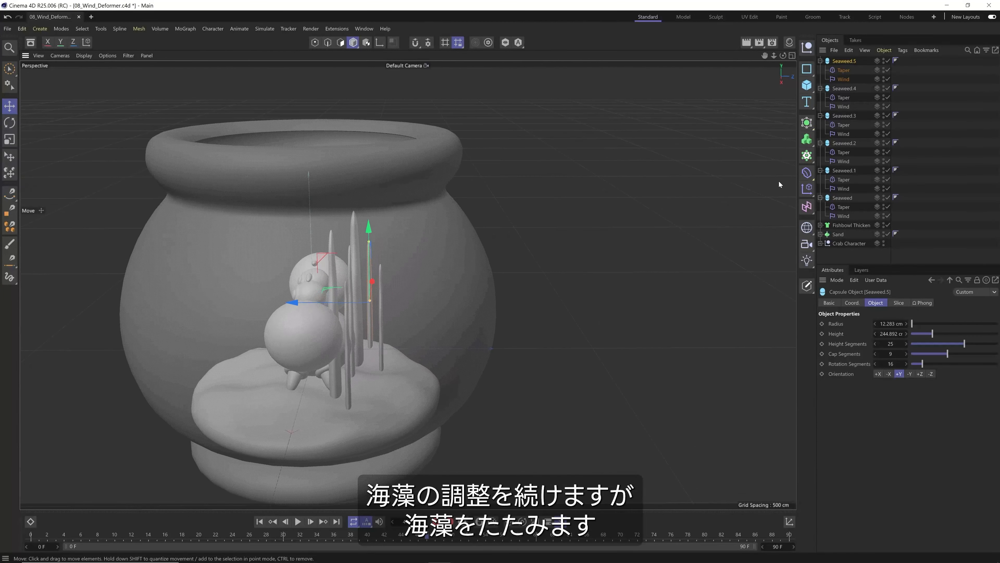
# Step: Collapse the hierarchies of all six seaweed capsules in the object list
pyautogui.click(820, 61)
pyautogui.click(822, 71)
pyautogui.click(821, 70)
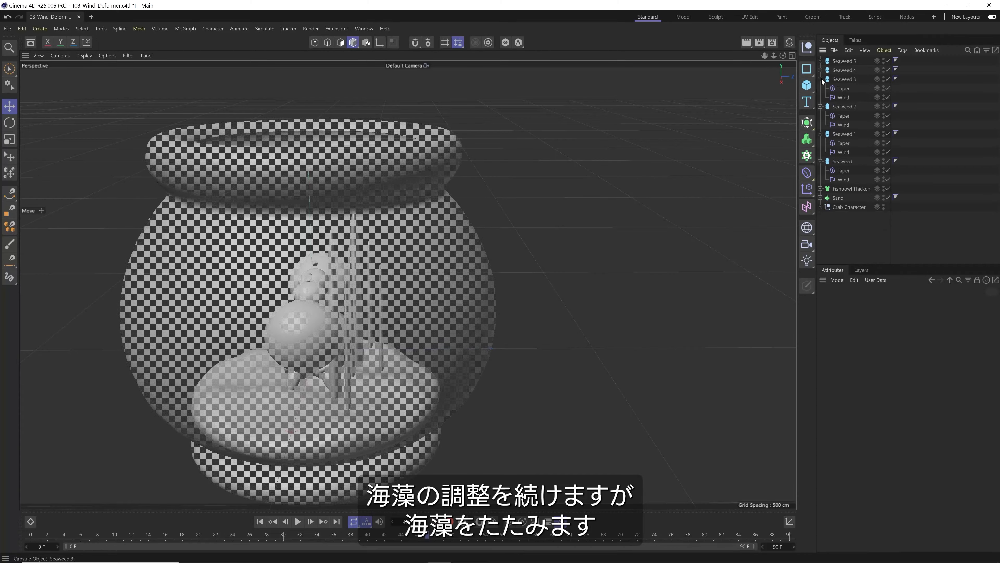
pyautogui.click(820, 79)
pyautogui.click(821, 88)
pyautogui.click(821, 97)
pyautogui.click(820, 106)
# Step: Select all six seaweed capsules and move them together back along Z, behind the crab
pyautogui.click(835, 106)
pyautogui.keyDown('shift'); pyautogui.click(841, 60); pyautogui.keyUp('shift')
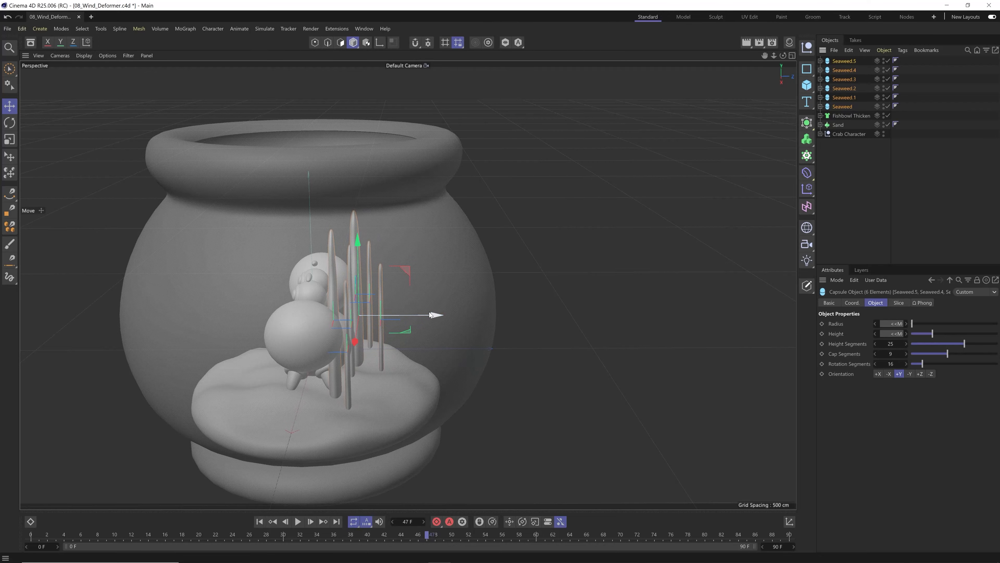
pyautogui.moveTo(436, 315); pyautogui.dragTo(453, 317)
pyautogui.keyDown('alt'); pyautogui.moveTo(403, 351); pyautogui.dragTo(382, 292); pyautogui.keyUp('alt')
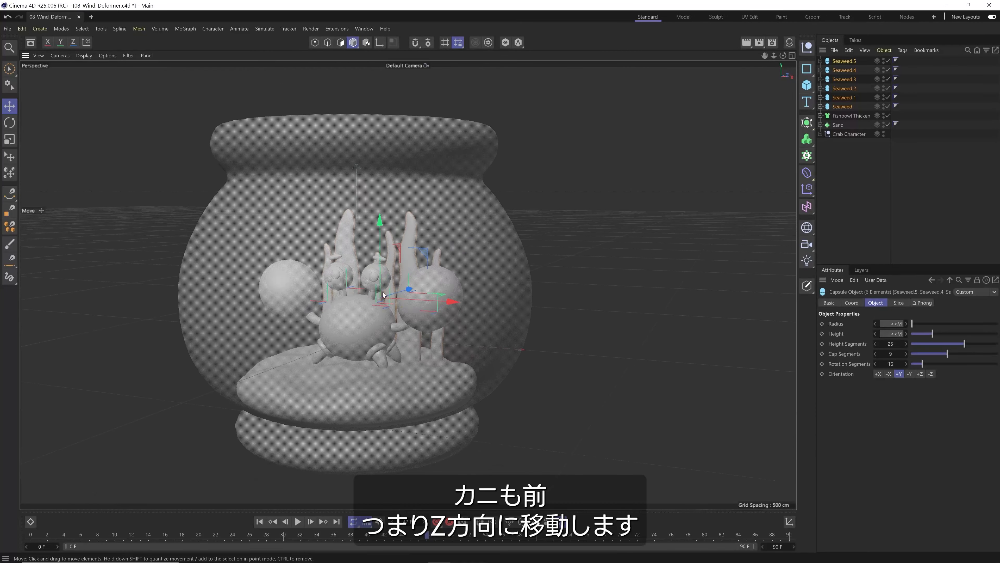
# Step: Move the Crab Character along the Z axis to adjust its position in the fishbowl
pyautogui.click(842, 133)
pyautogui.keyDown('alt'); pyautogui.moveTo(508, 294); pyautogui.dragTo(447, 326); pyautogui.keyUp('alt')
pyautogui.keyDown('alt'); pyautogui.moveTo(447, 325); pyautogui.dragTo(327, 333, button='middle'); pyautogui.keyUp('alt')
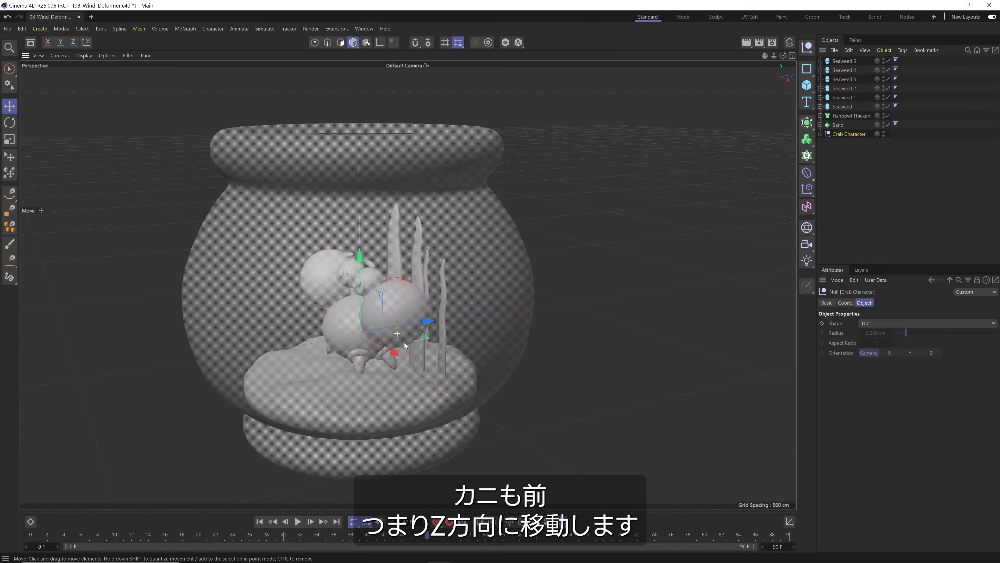
pyautogui.moveTo(428, 326); pyautogui.dragTo(483, 328)
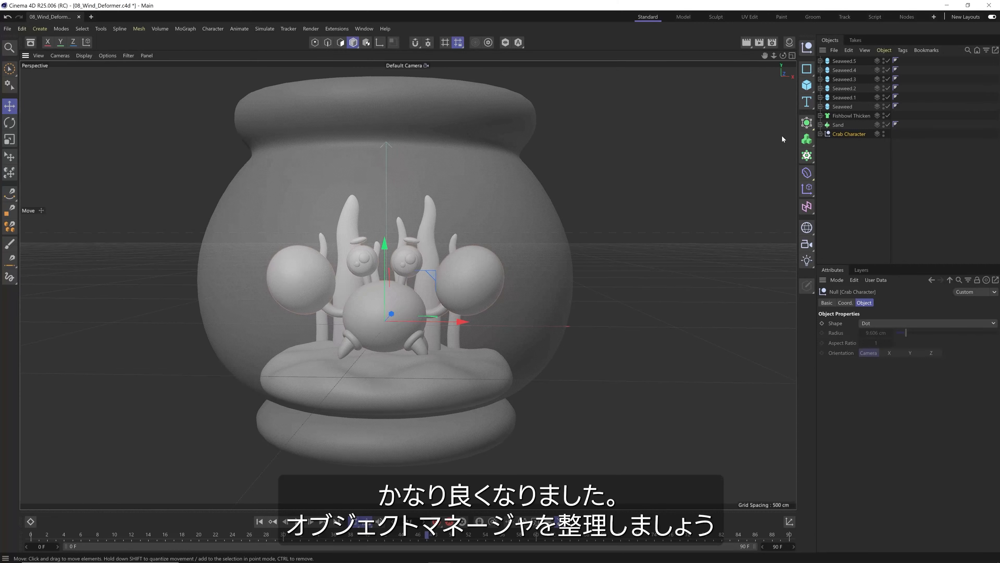
# Step: Group all six seaweed capsules under one null and rename it Seaweed Group
pyautogui.click(842, 106)
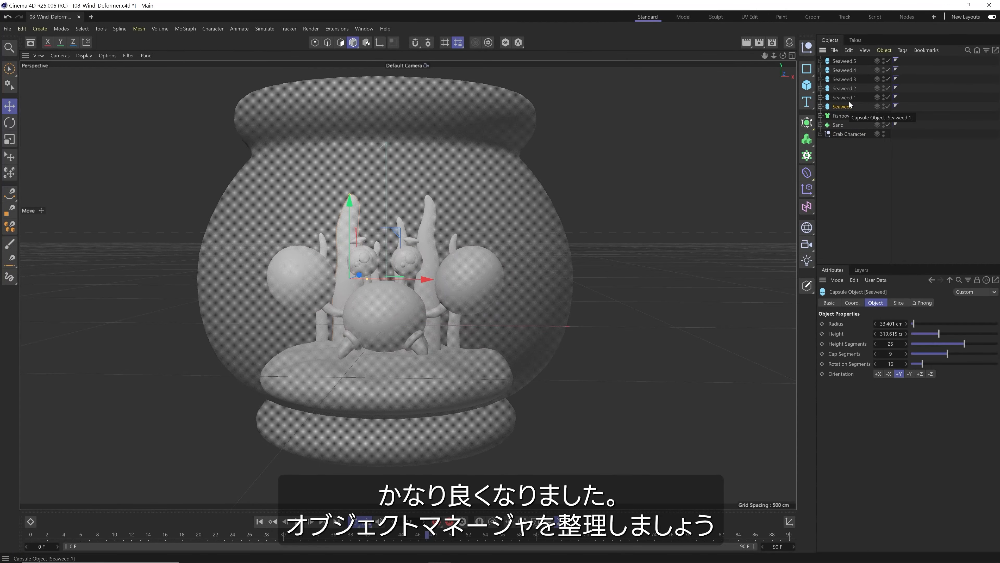
pyautogui.keyDown('shift'); pyautogui.click(834, 62); pyautogui.keyUp('shift')
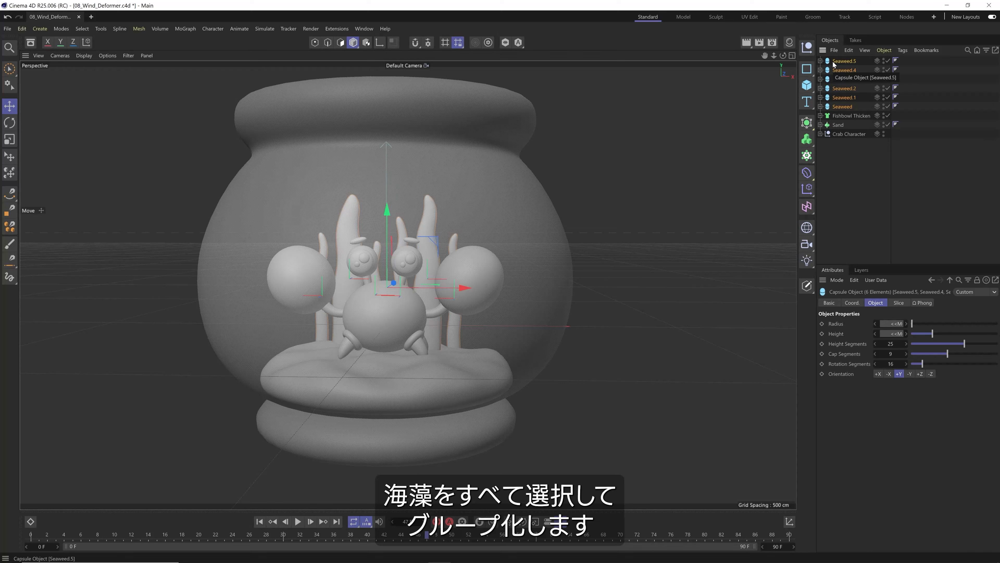
pyautogui.hotkey('alt', 'g')
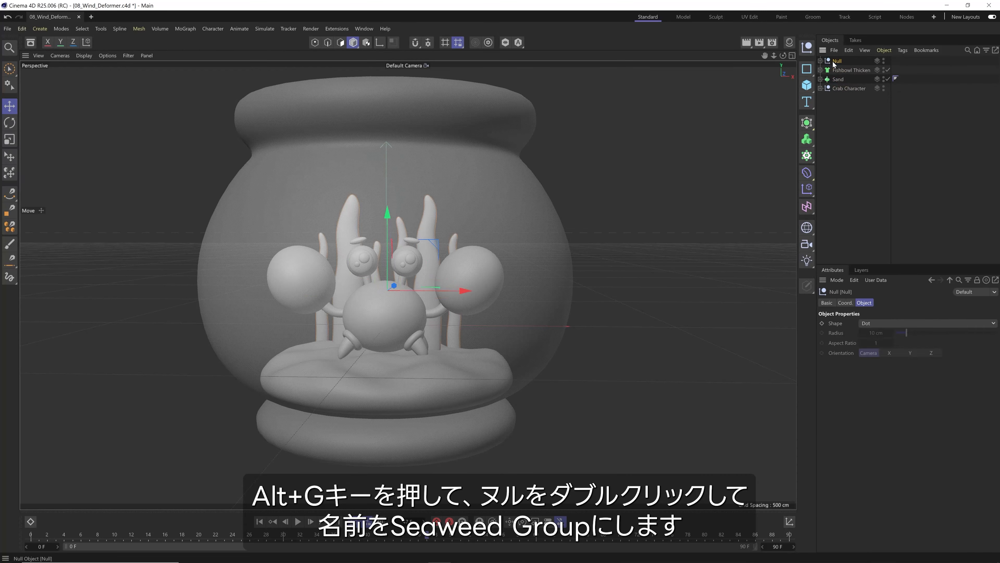
pyautogui.doubleClick(833, 62)
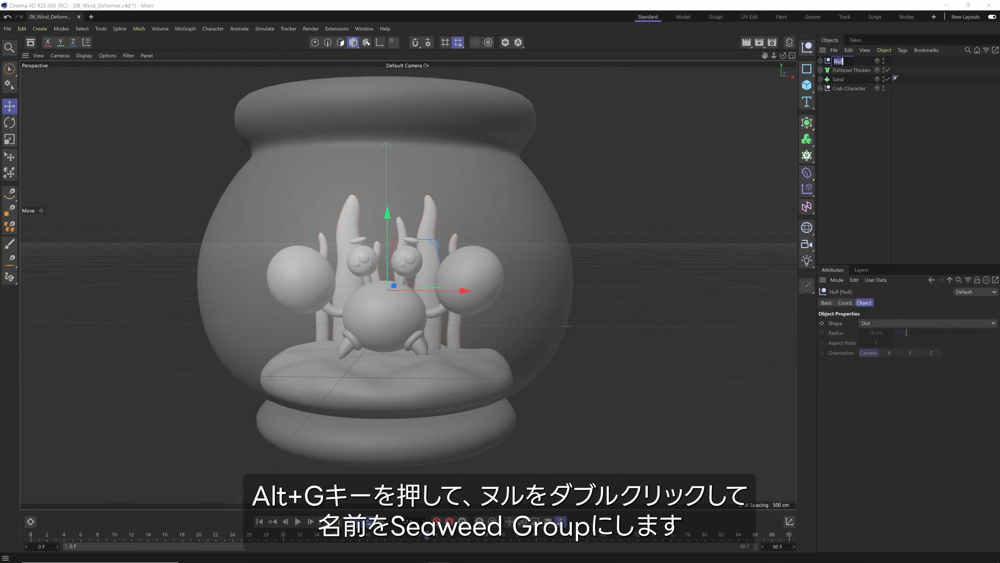
pyautogui.write('Seaweed Group')
pyautogui.press('Return')
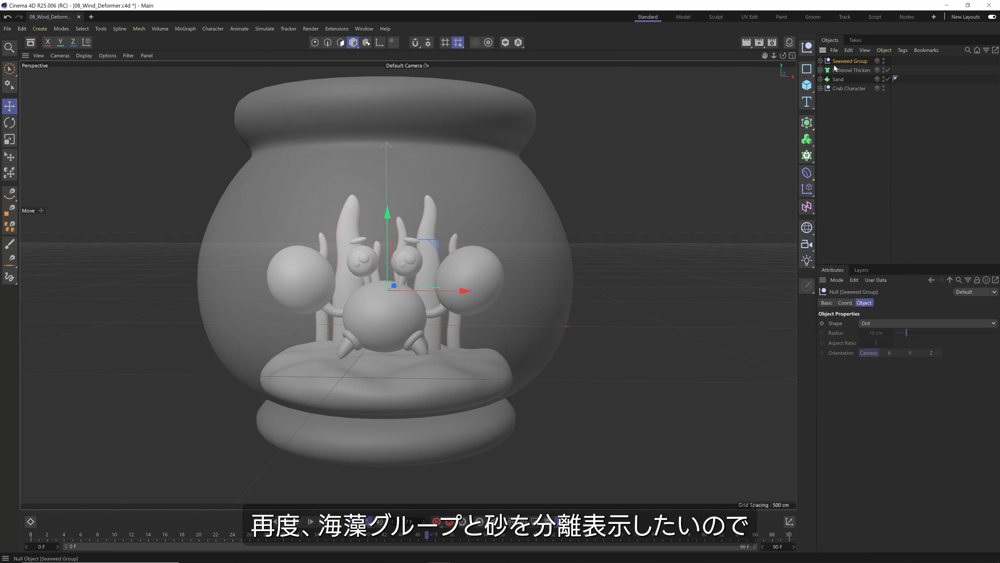
# Step: Isolate Seaweed Group and Sand in the viewport, using Viewport Solo Hierarchy to include the group's children
pyautogui.keyDown('ctrl'); pyautogui.click(824, 80); pyautogui.keyUp('ctrl')
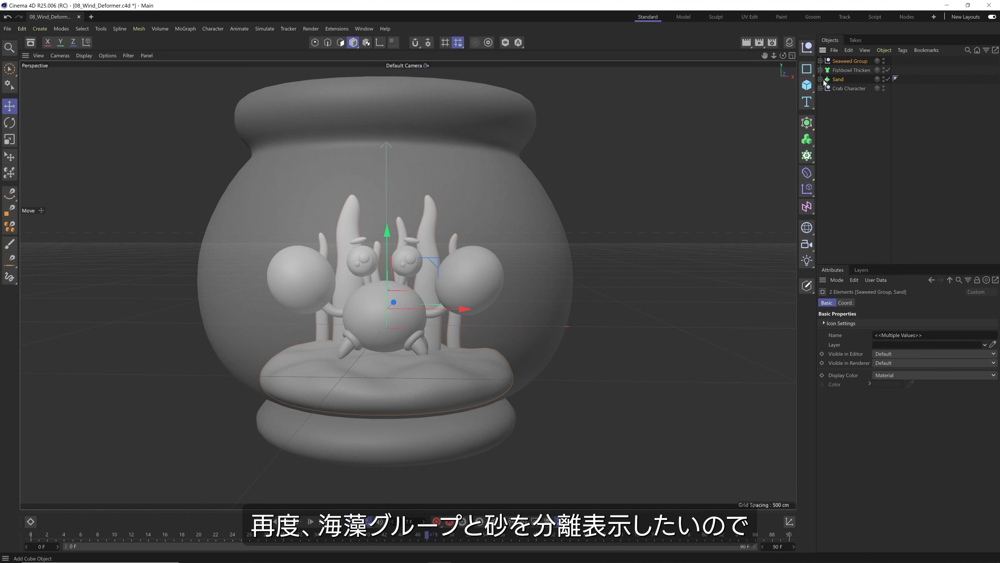
pyautogui.click(506, 43)
pyautogui.click(820, 61)
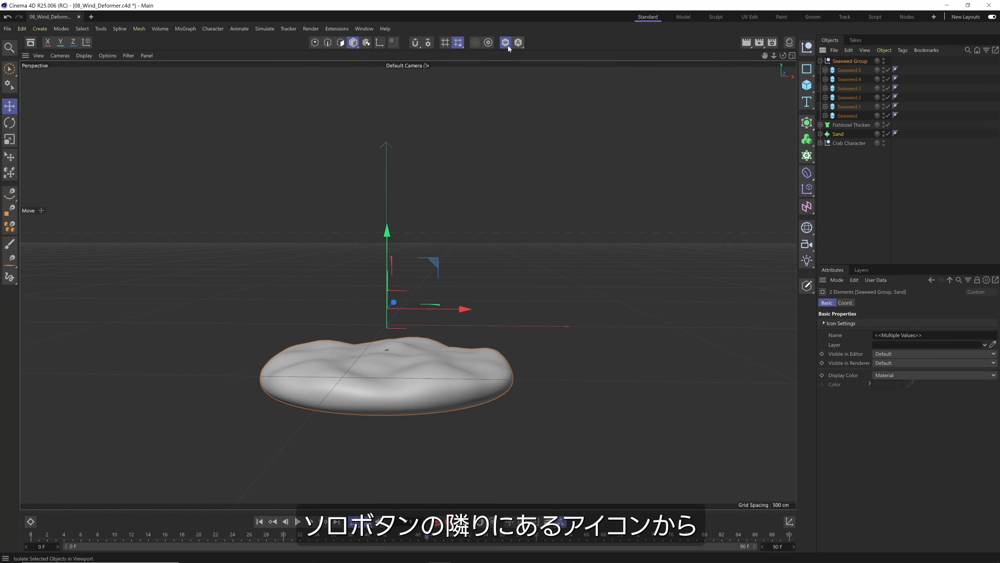
pyautogui.moveTo(519, 42); pyautogui.dragTo(535, 49)
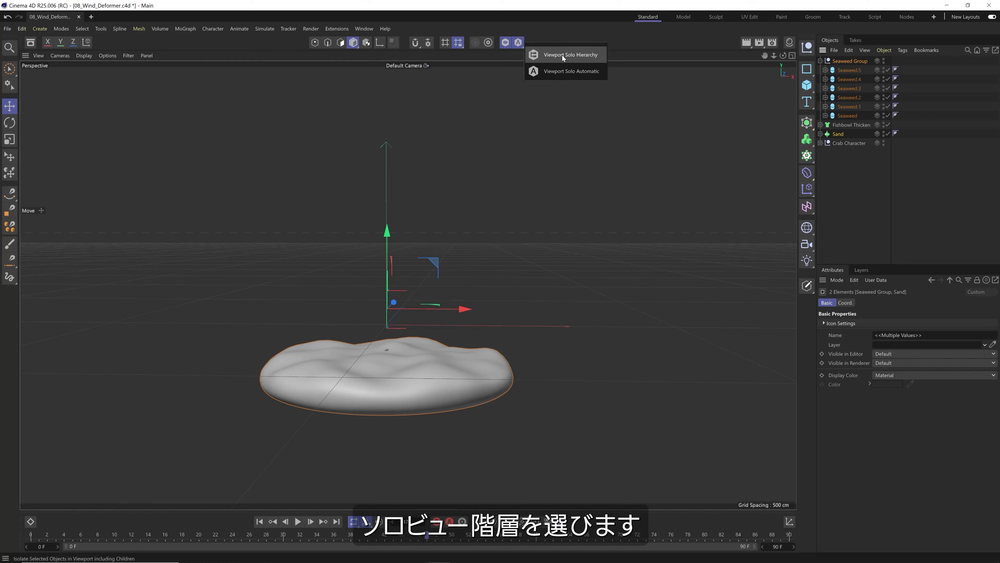
pyautogui.click(571, 54)
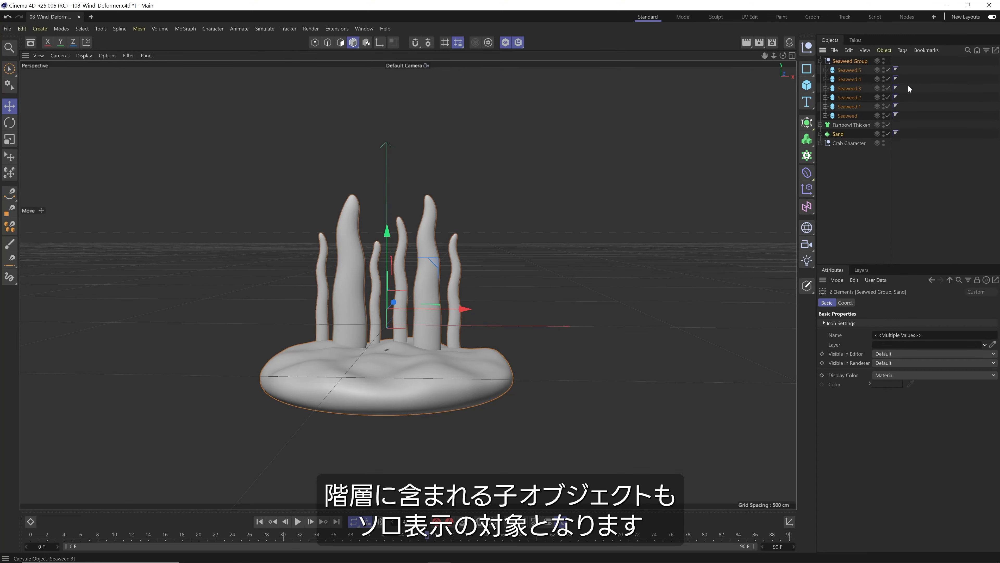
# Step: Lower the Seaweed.3 capsule slightly along the Y axis into the sand
pyautogui.click(416, 317)
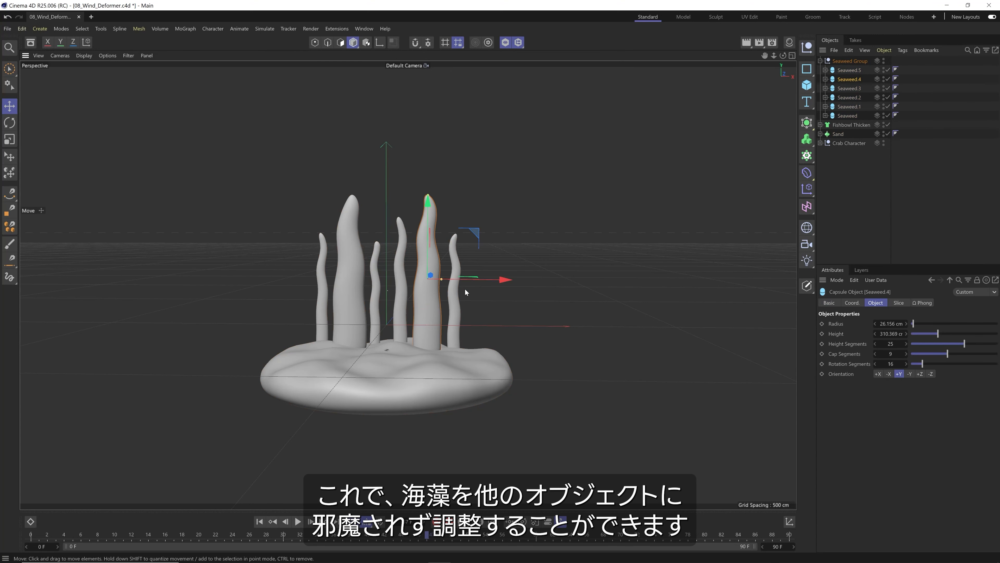
pyautogui.click(457, 294)
pyautogui.moveTo(432, 297); pyautogui.dragTo(435, 297)
pyautogui.keyDown('alt'); pyautogui.moveTo(436, 296); pyautogui.dragTo(447, 283); pyautogui.keyUp('alt')
pyautogui.moveTo(457, 240); pyautogui.dragTo(460, 251)
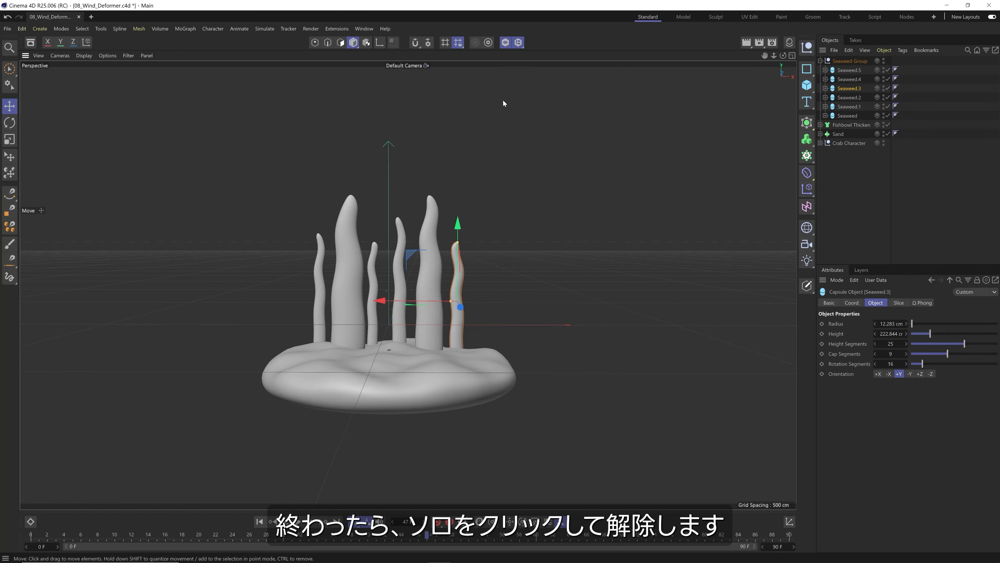
# Step: Turn off viewport solo, clear the selection and collapse the Seaweed Group hierarchy
pyautogui.click(506, 42)
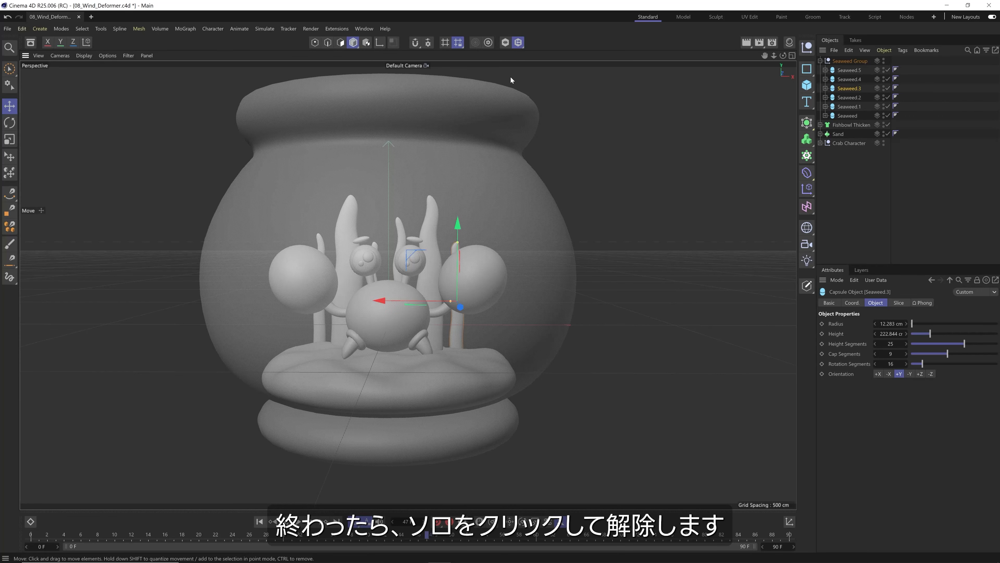
pyautogui.click(846, 181)
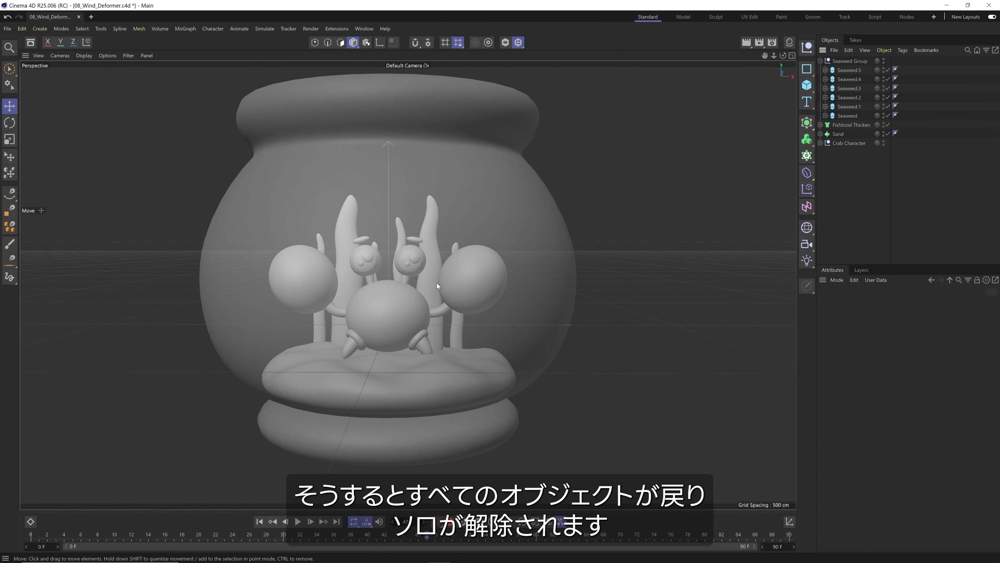
pyautogui.keyDown('alt'); pyautogui.moveTo(578, 235); pyautogui.dragTo(578, 241); pyautogui.keyUp('alt')
pyautogui.click(821, 61)
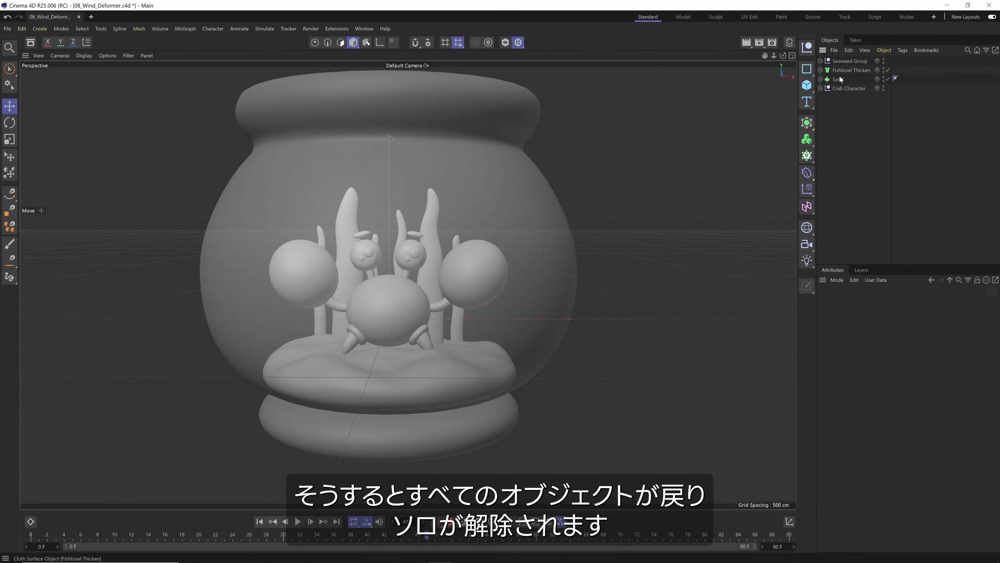